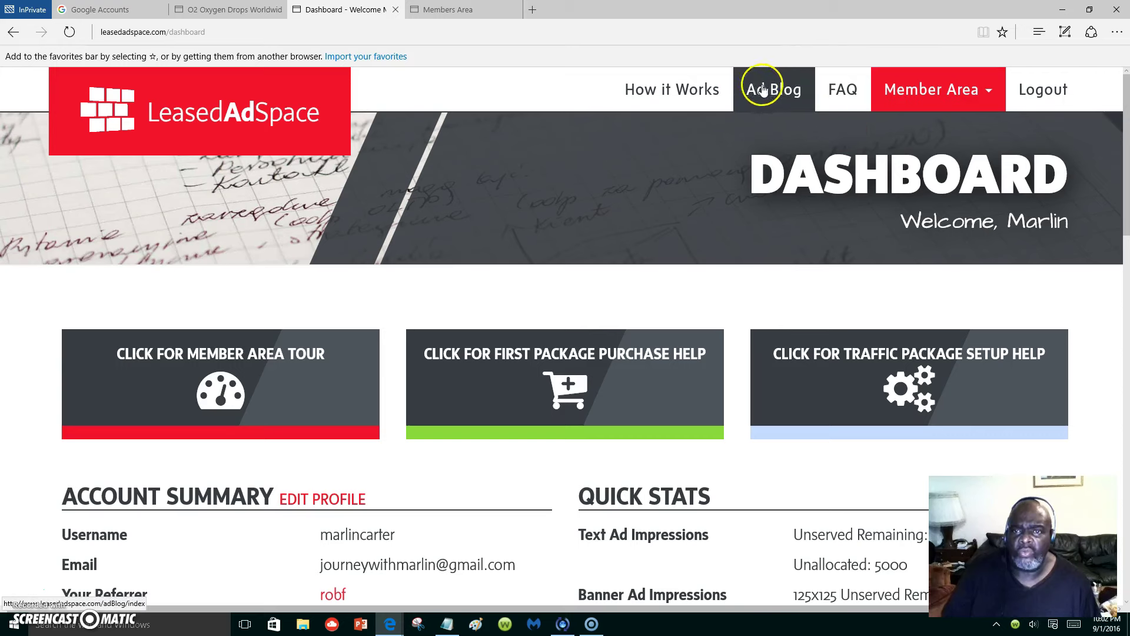
scroll(776, 89, down, 5)
scroll(776, 89, down, 2)
scroll(900, 80, up, 5)
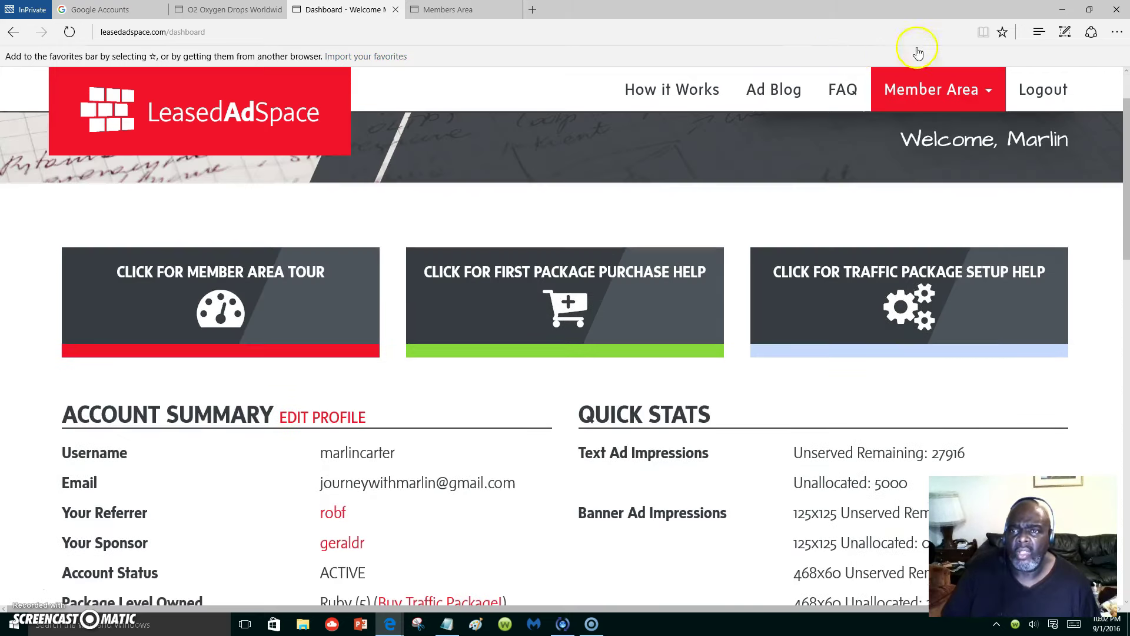
- Go to Send Solo Email from the Member Area menu
click(959, 91)
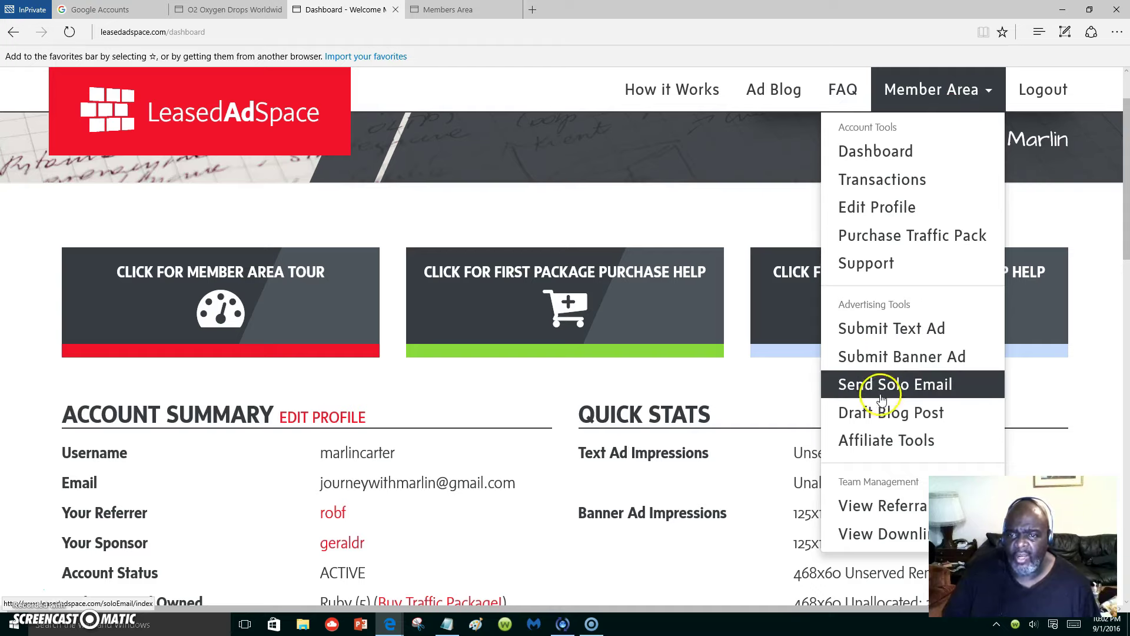
click(899, 393)
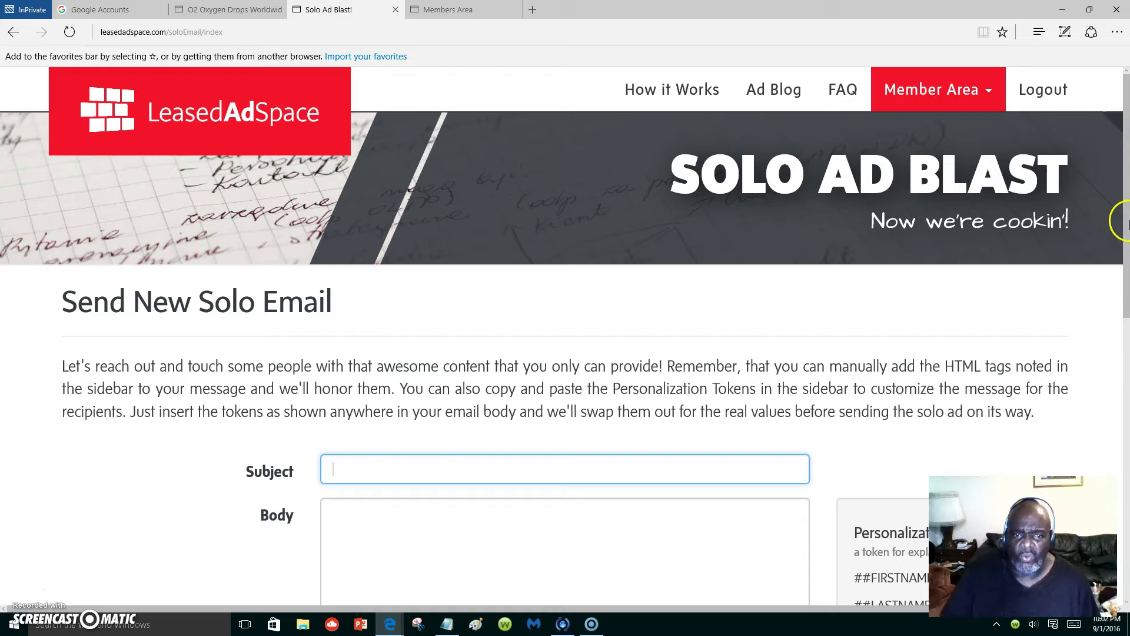
drag(1122, 222, 1120, 337)
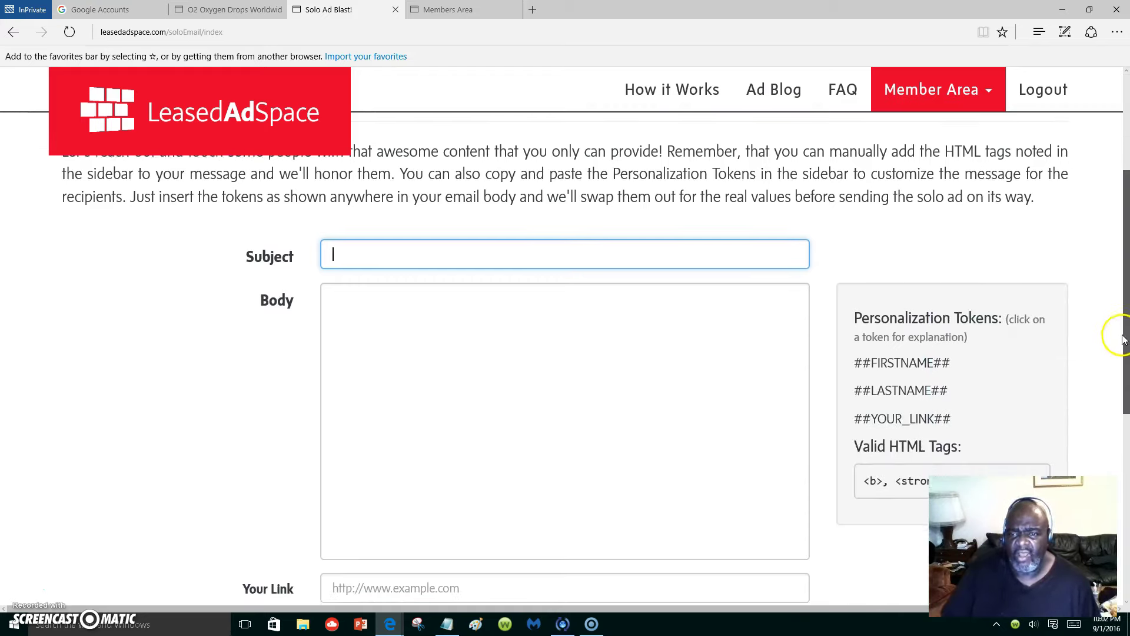
drag(1122, 338, 1118, 202)
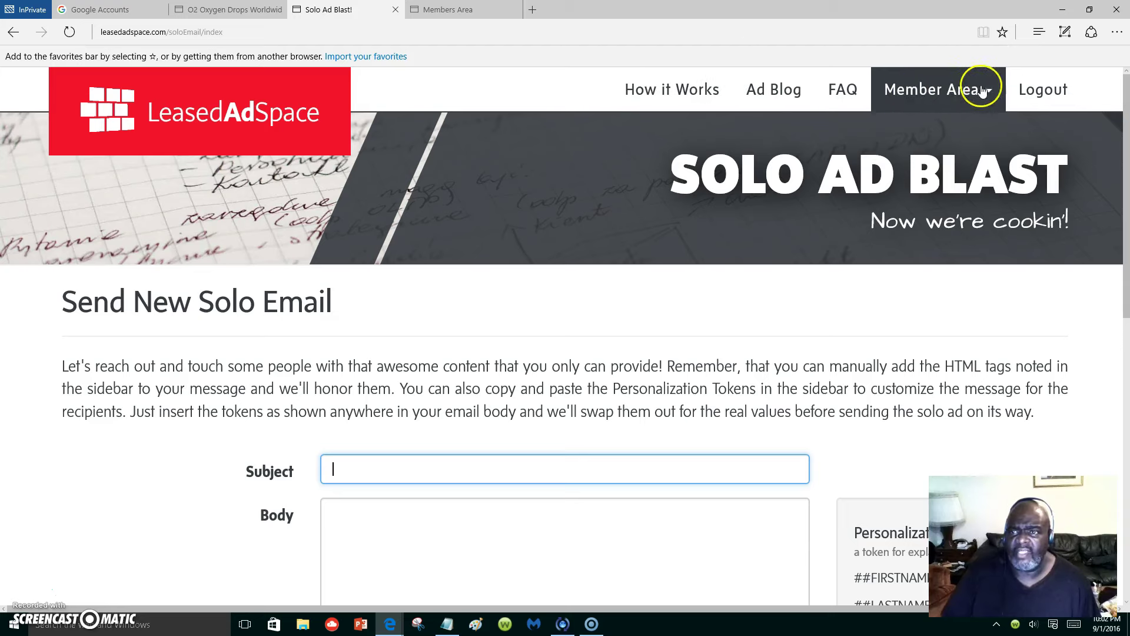
- Return to the Dashboard via Member Area, then view the How it Works package table
click(932, 89)
click(884, 155)
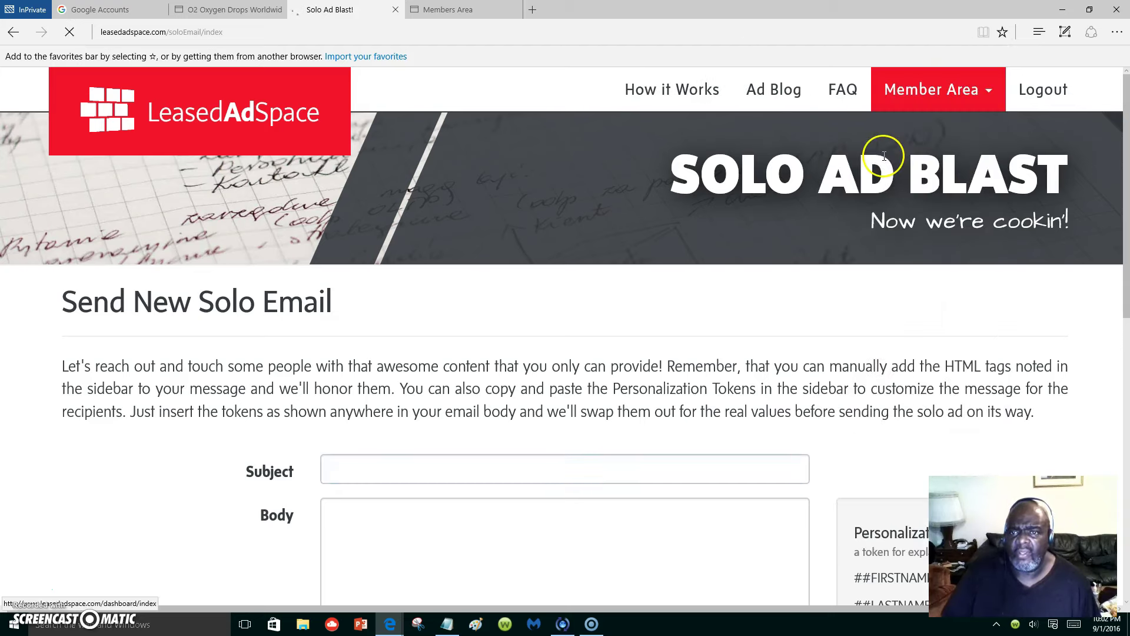
scroll(601, 283, down, 3)
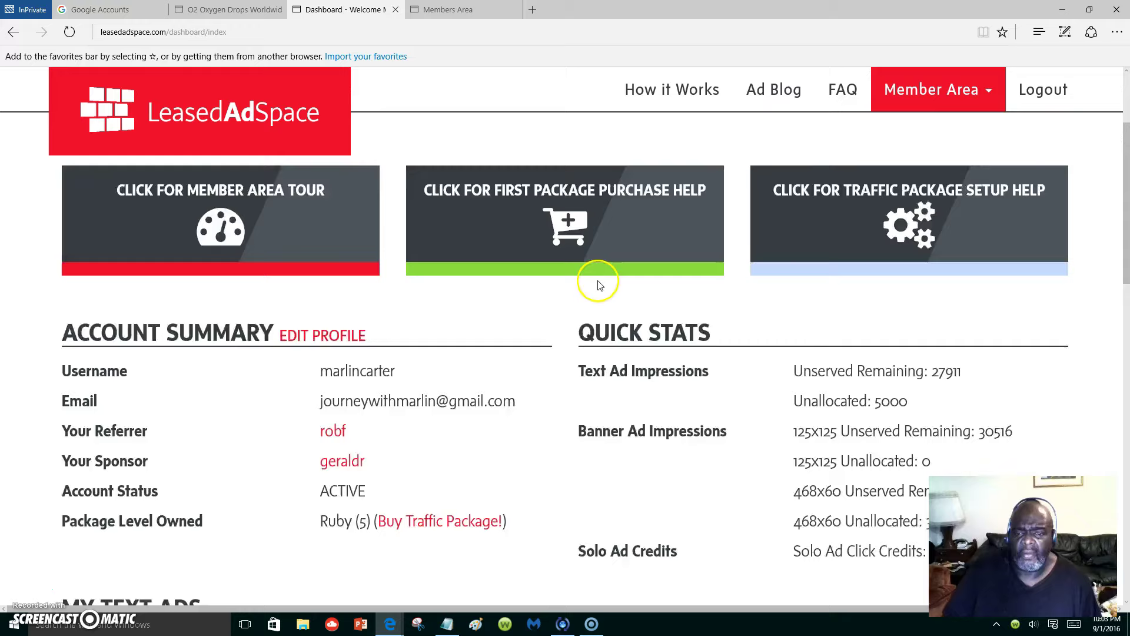
scroll(609, 291, down, 2)
scroll(610, 292, down, 3)
scroll(614, 297, down, 3)
scroll(614, 295, up, 4)
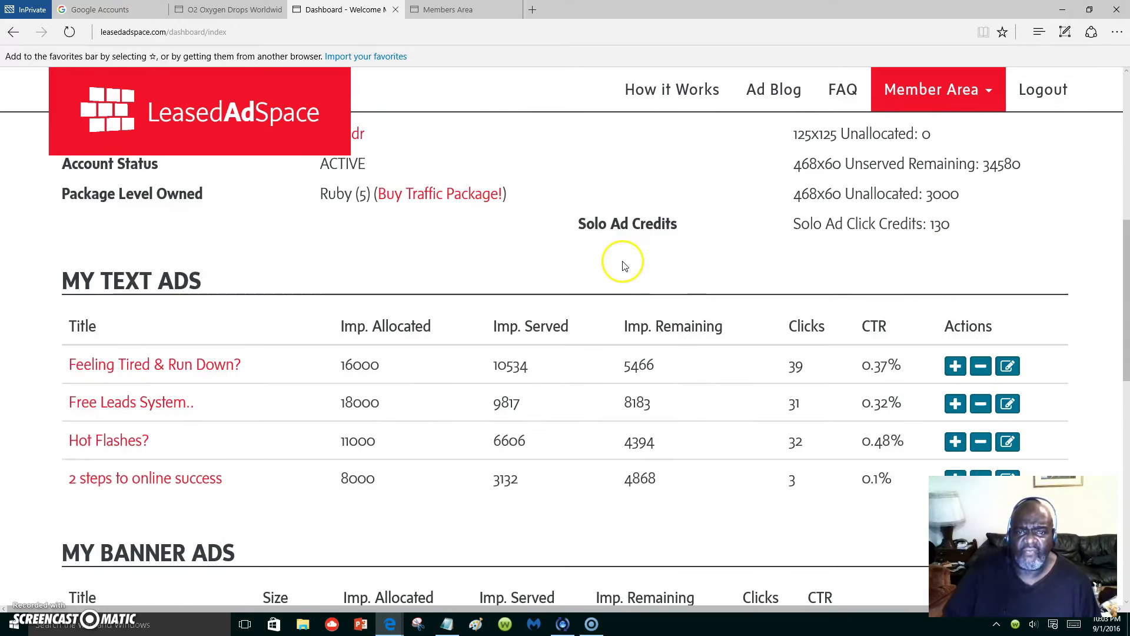
scroll(619, 266, up, 4)
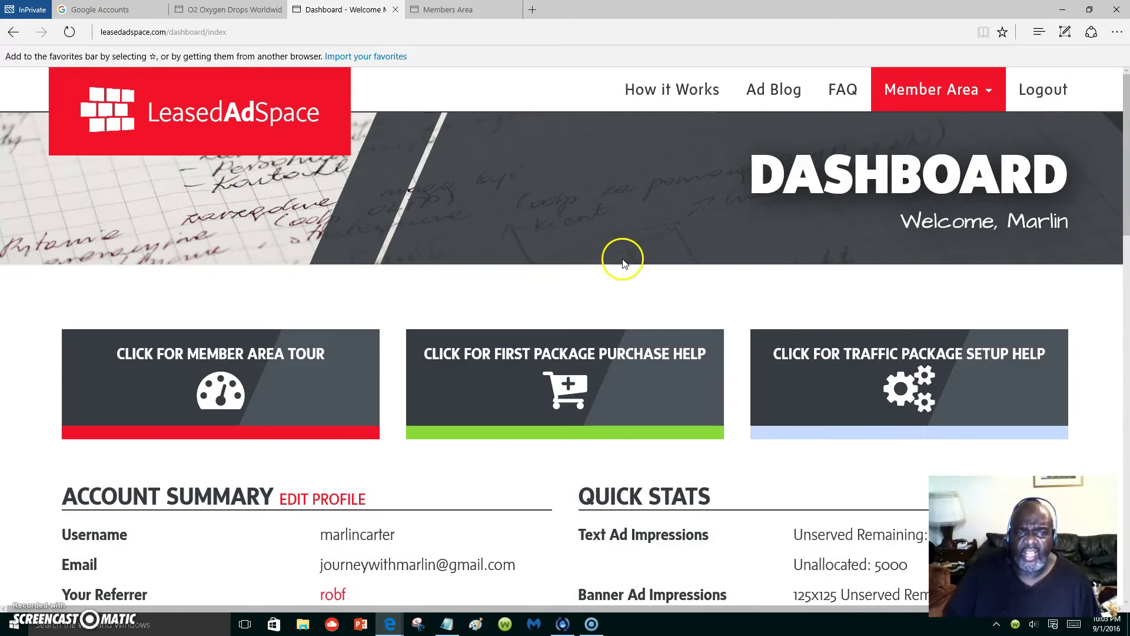
click(689, 89)
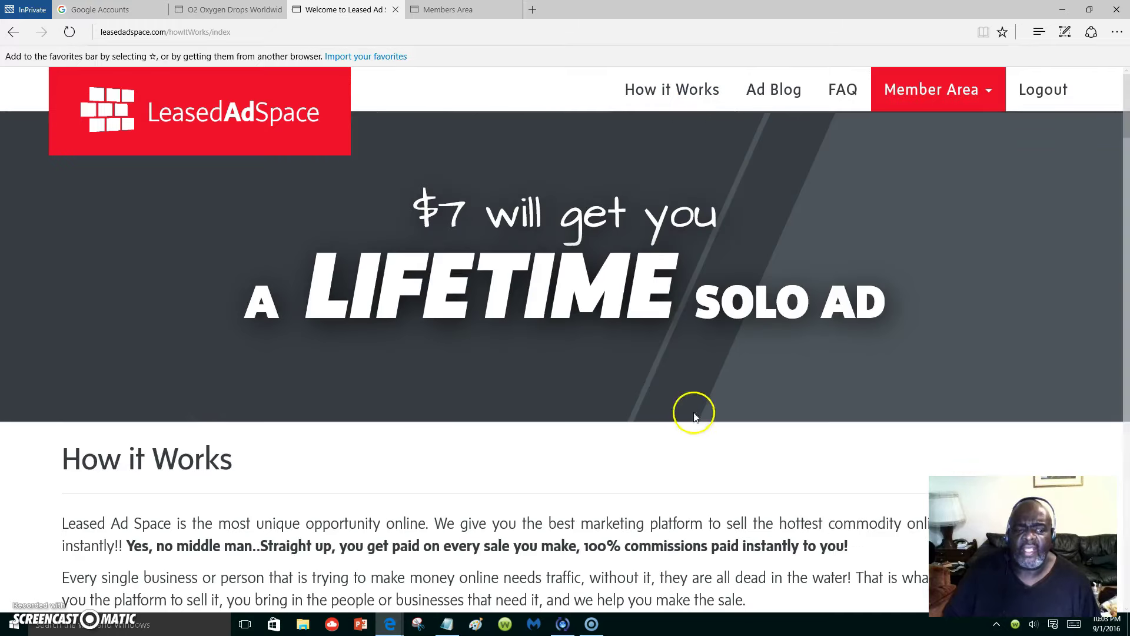
scroll(689, 398, down, 3)
scroll(615, 475, down, 6)
scroll(284, 517, down, 4)
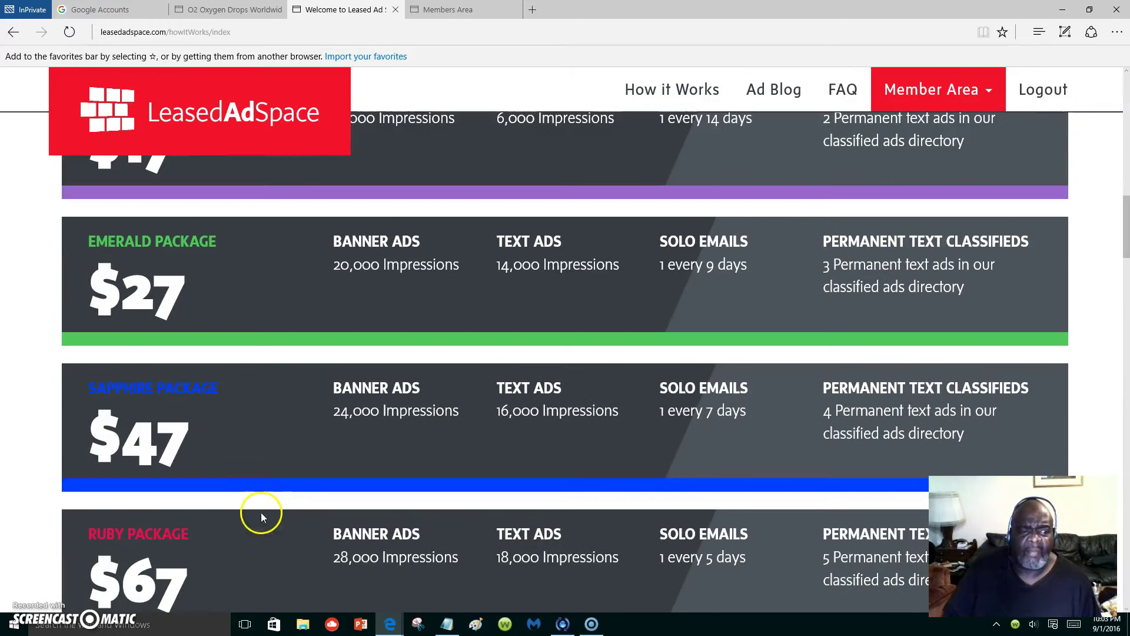
scroll(261, 513, down, 3)
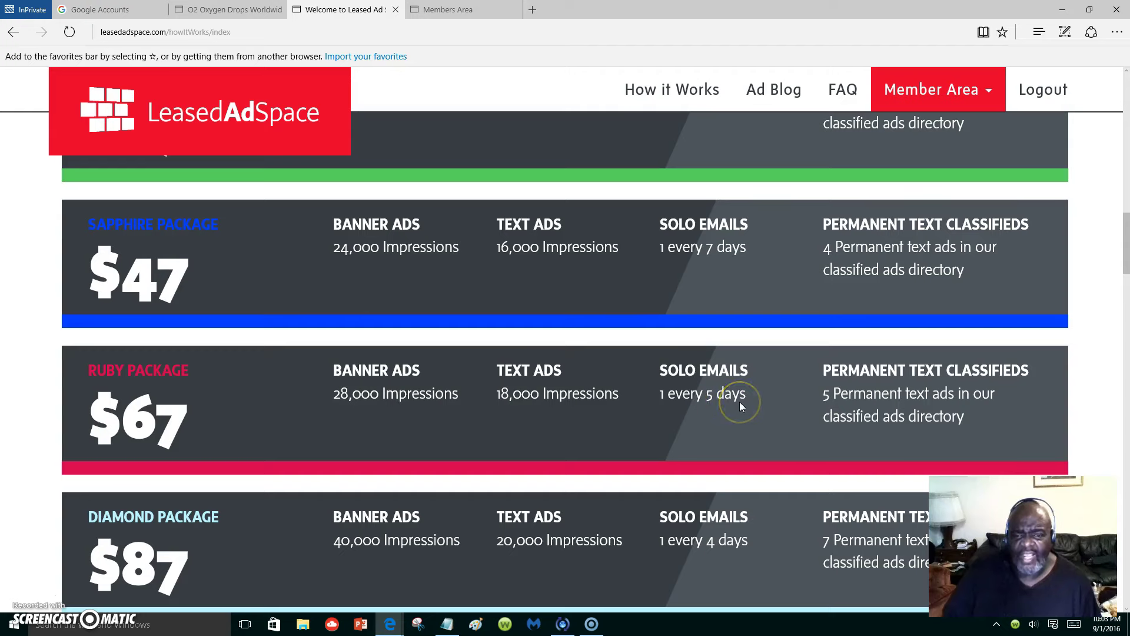
scroll(295, 462, down, 1)
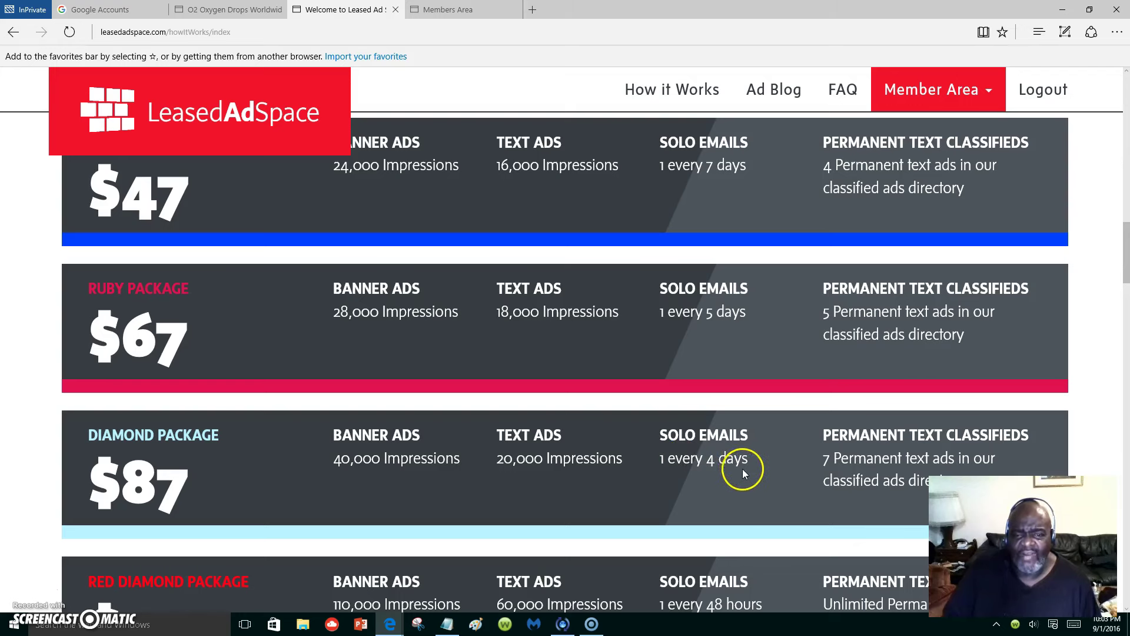
scroll(743, 469, down, 2)
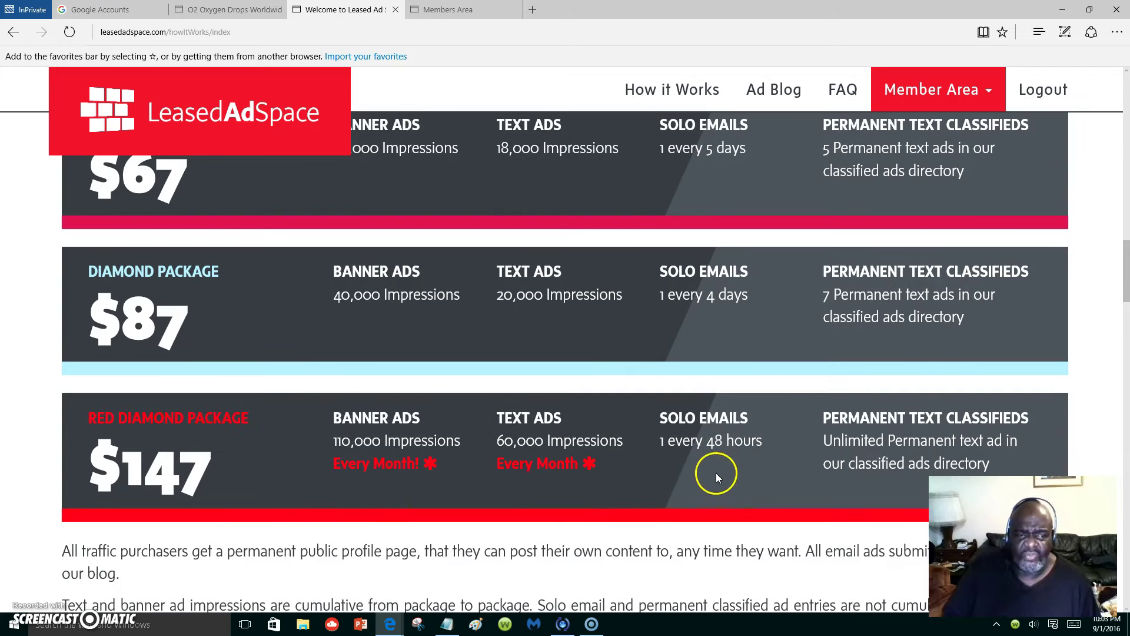
scroll(717, 473, up, 4)
scroll(716, 472, up, 4)
scroll(716, 472, up, 3)
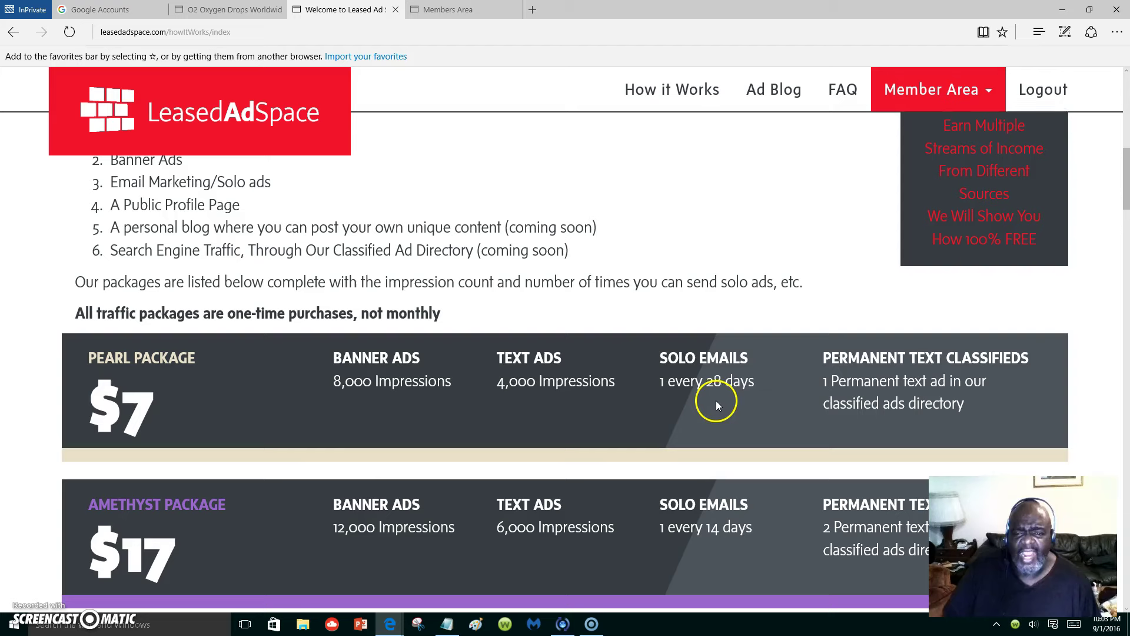
scroll(753, 409, up, 1)
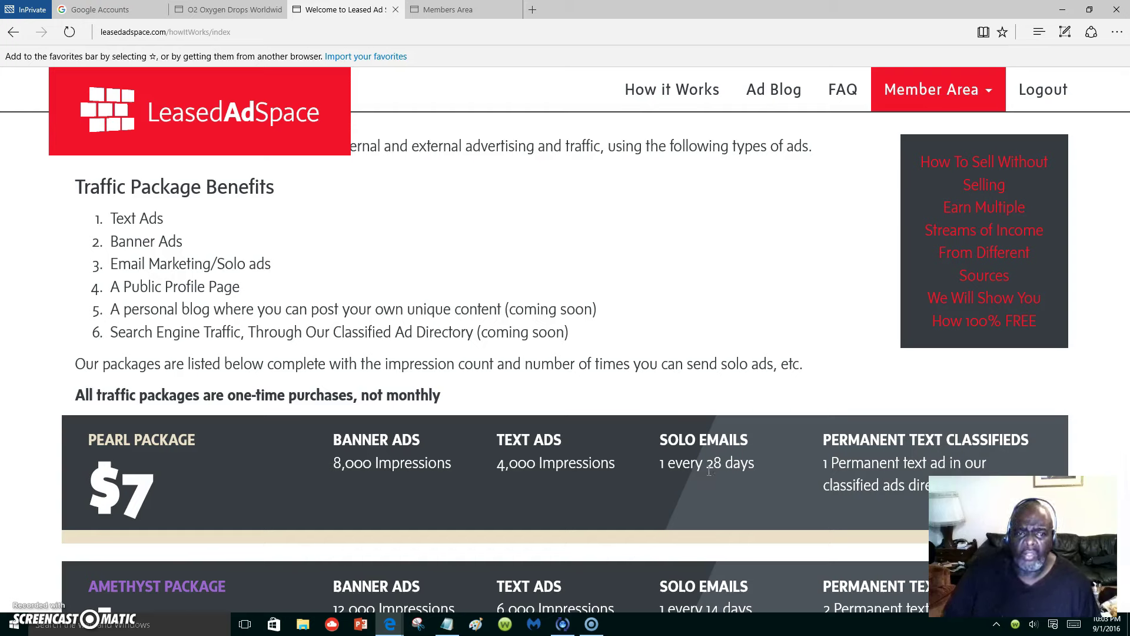
click(709, 468)
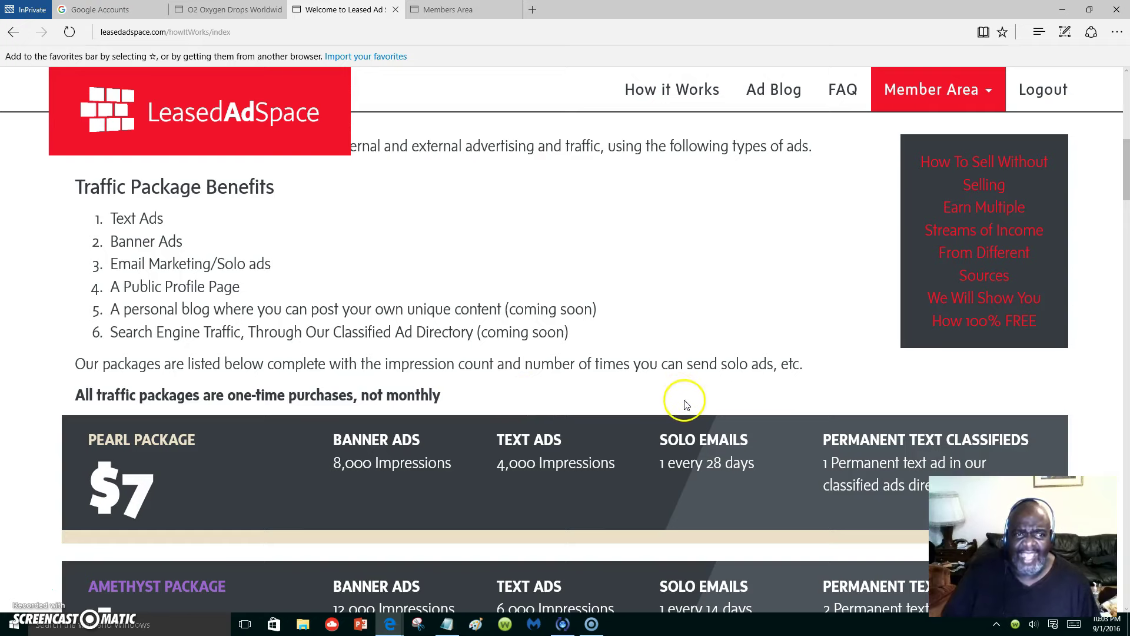
scroll(689, 403, up, 5)
scroll(697, 398, up, 3)
scroll(707, 394, up, 5)
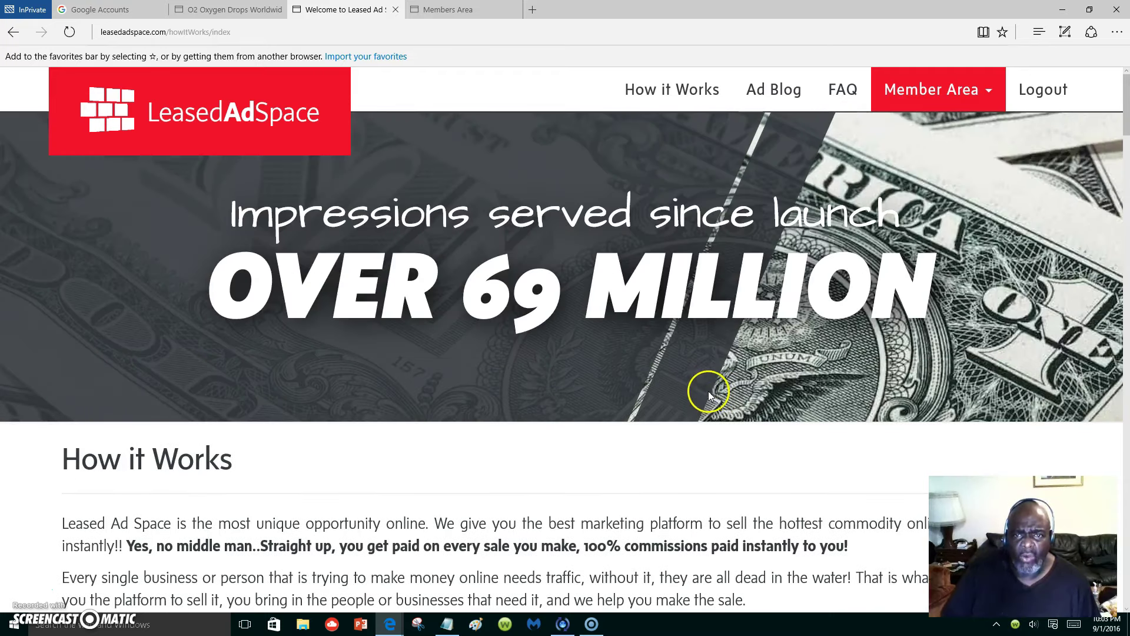
scroll(711, 397, down, 1)
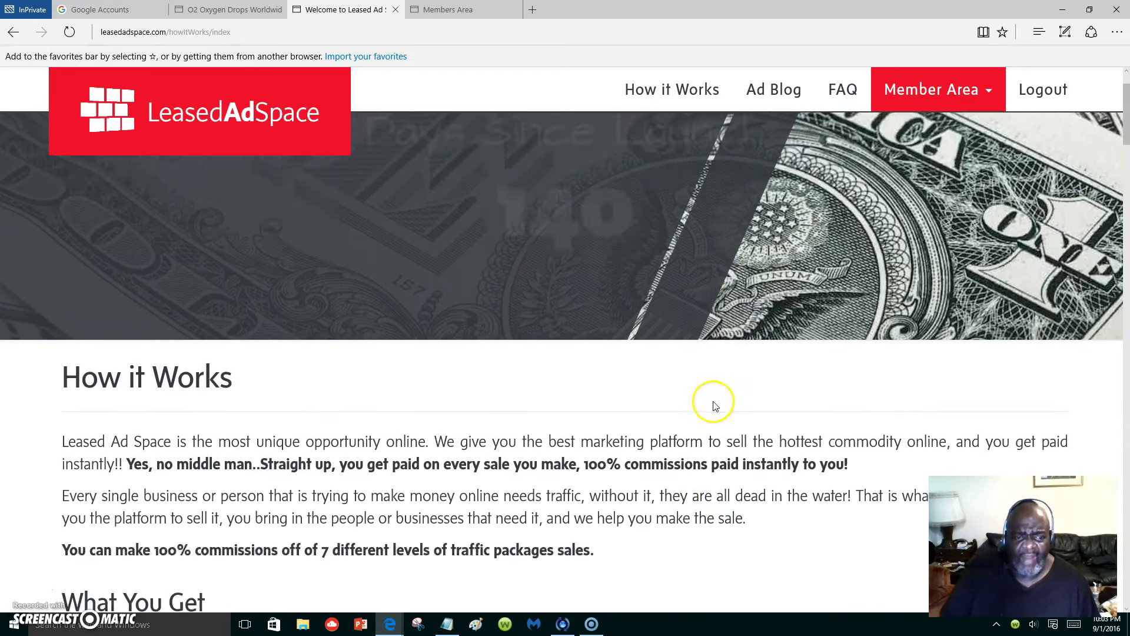
scroll(715, 405, down, 1)
scroll(713, 414, down, 2)
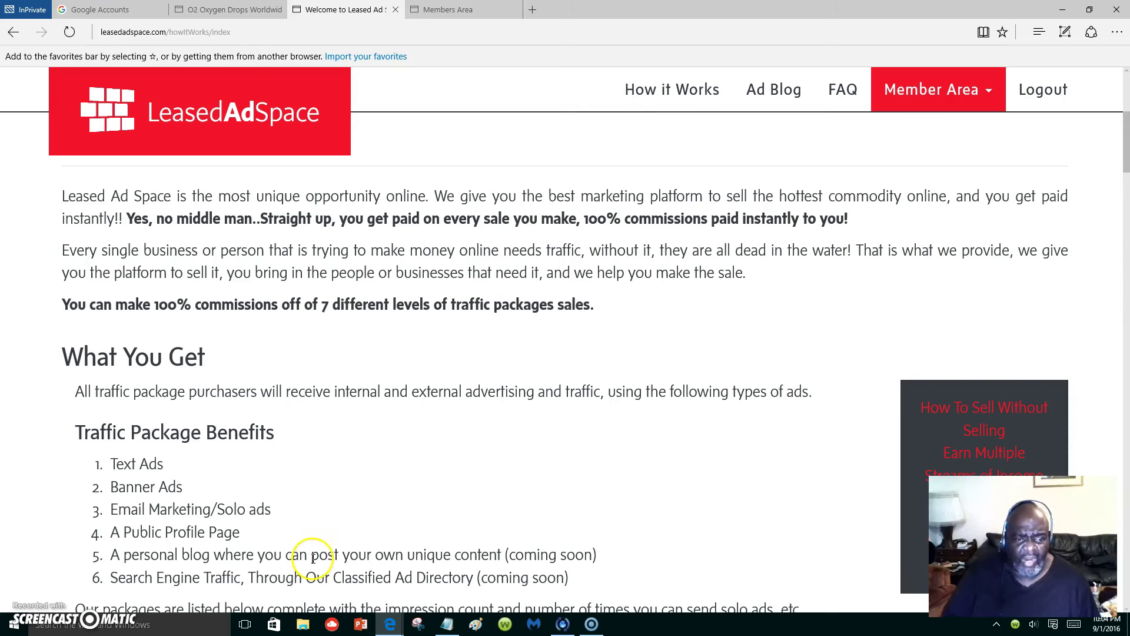
scroll(321, 565, down, 1)
scroll(321, 565, down, 2)
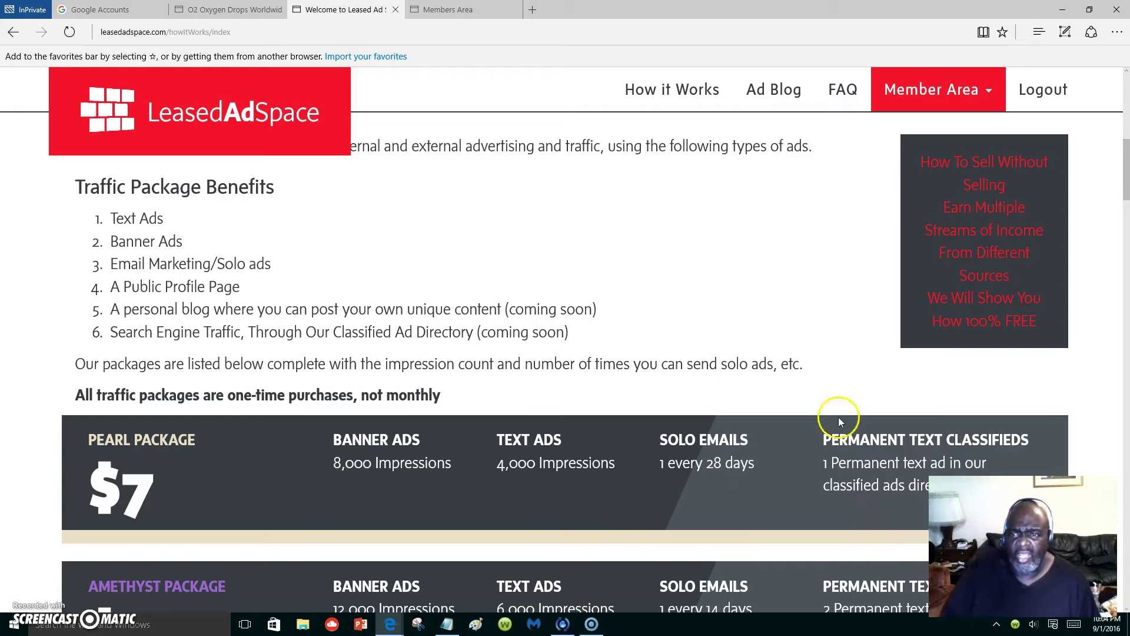
scroll(760, 314, up, 3)
scroll(760, 313, up, 4)
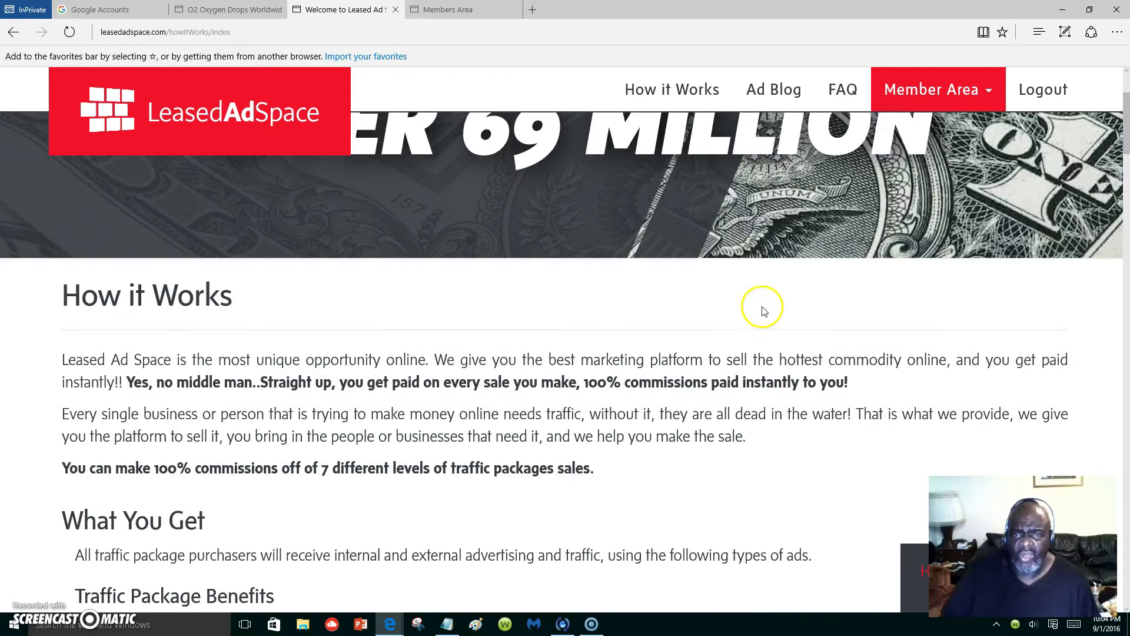
scroll(760, 314, up, 3)
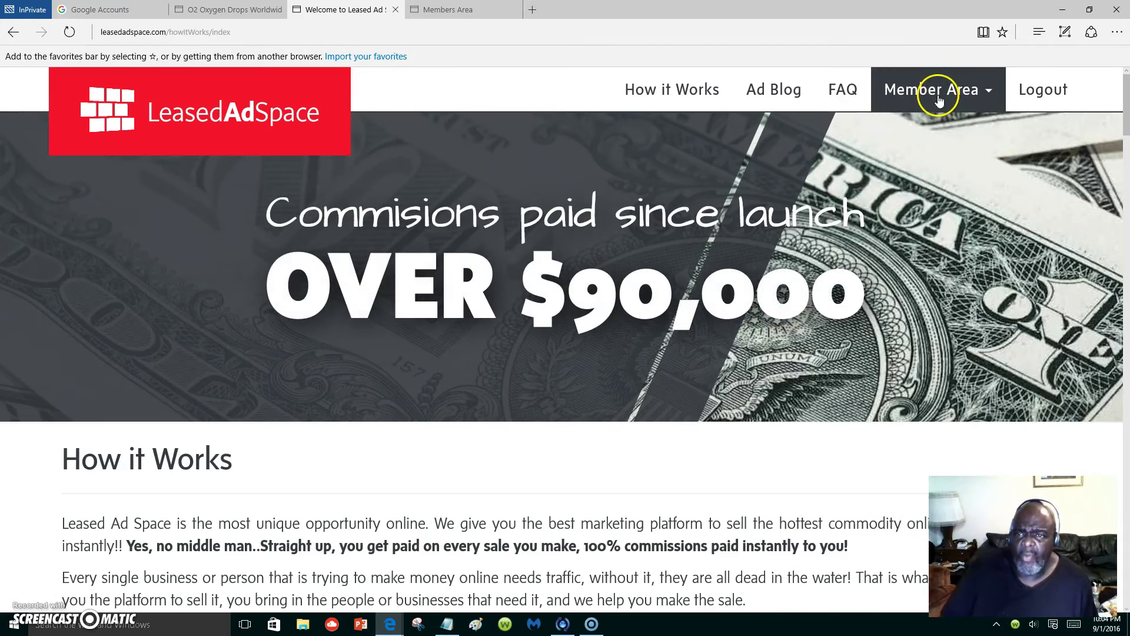
- Reopen Send Solo Email from Member Area, then switch to the Why O2 Worldwide Members Area tab
click(938, 92)
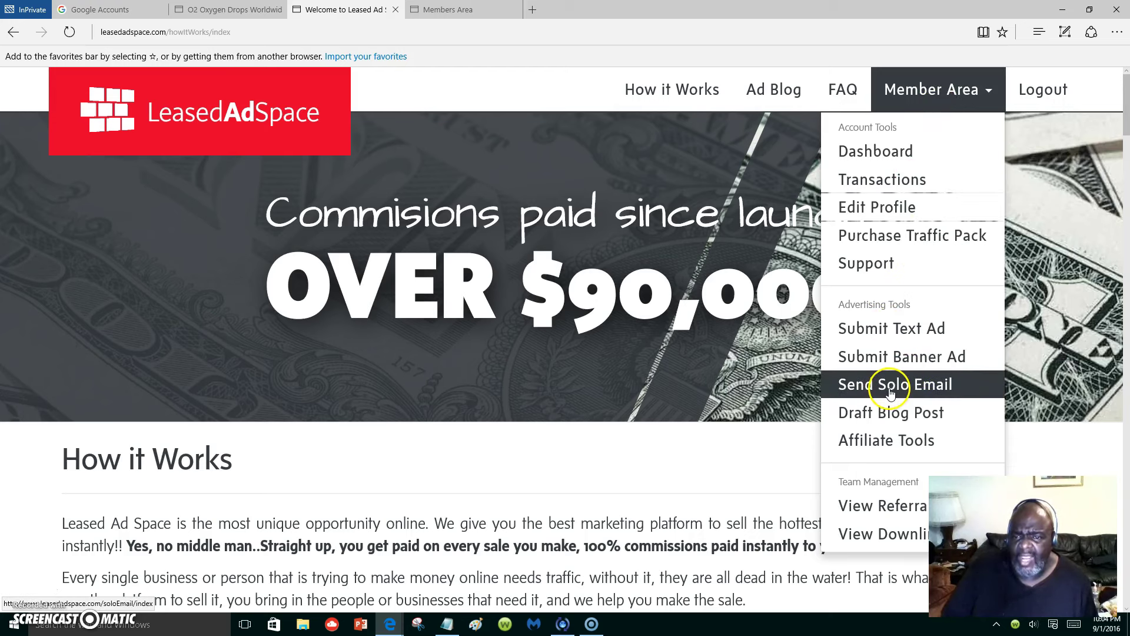
click(893, 389)
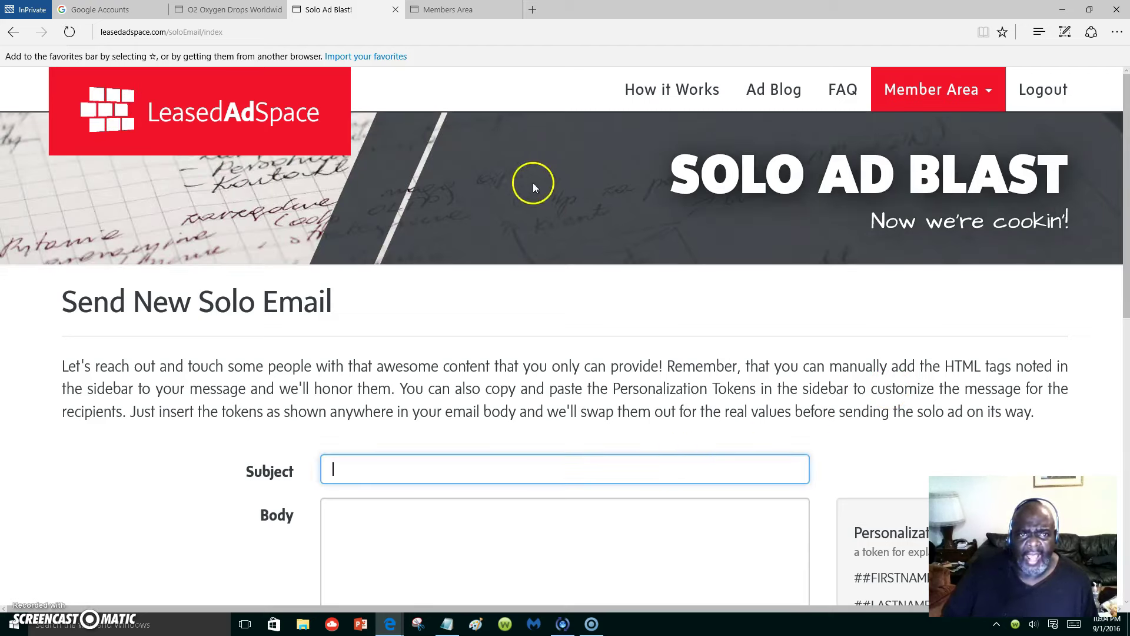
click(448, 10)
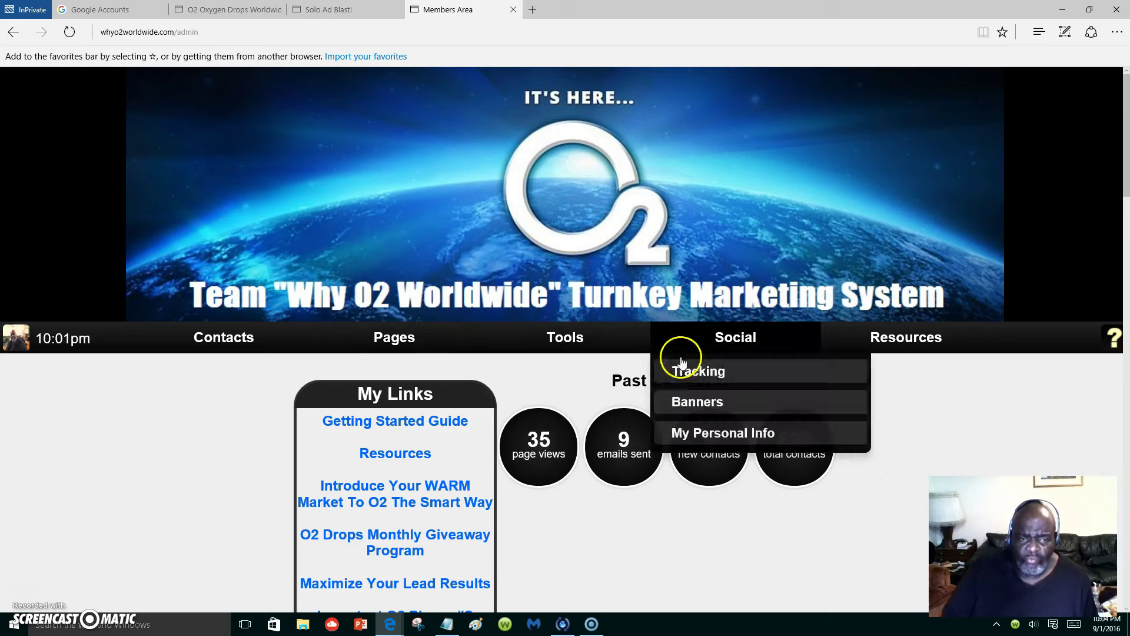
- Navigate into Resources to the O2 Business Advertising + Solo Ad Sellers tiles
click(410, 343)
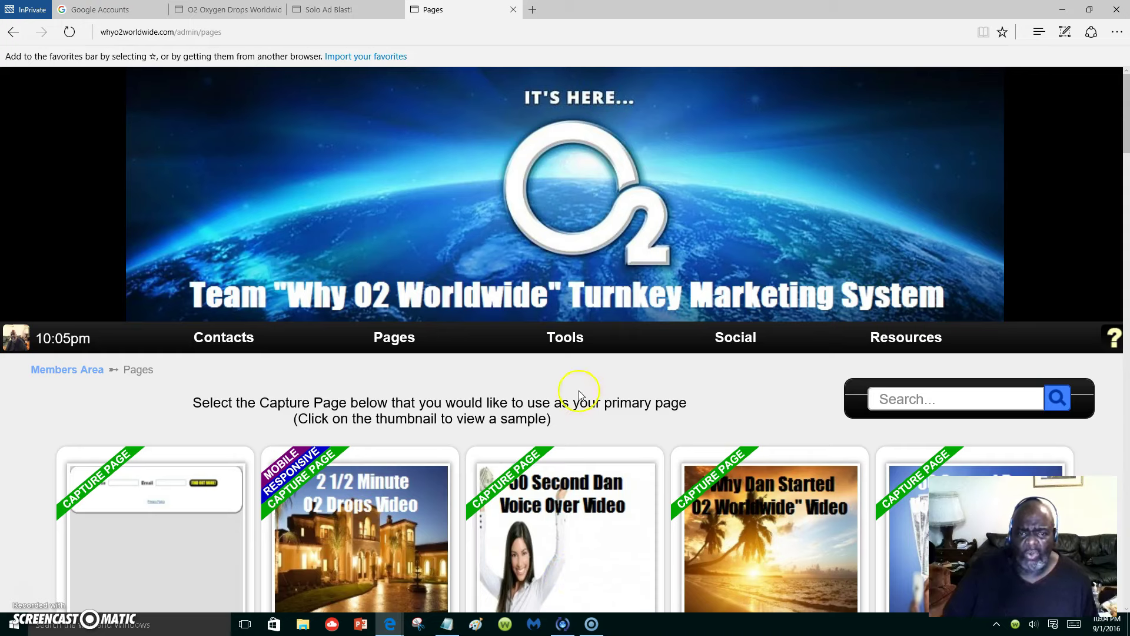
mouse_move(906, 338)
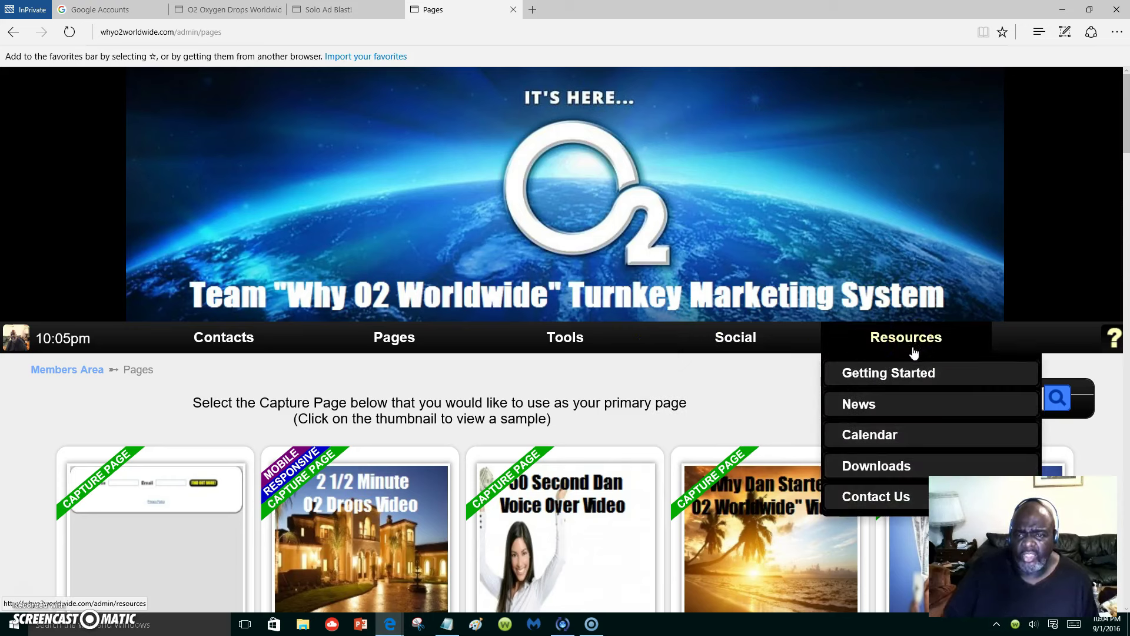
click(891, 375)
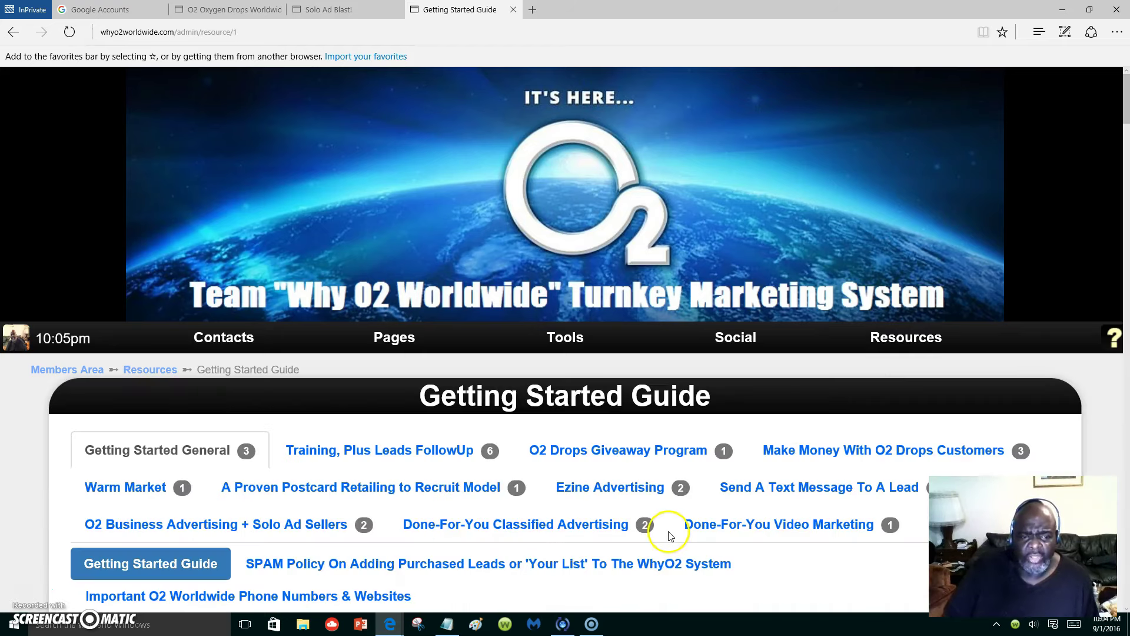
scroll(670, 535, down, 1)
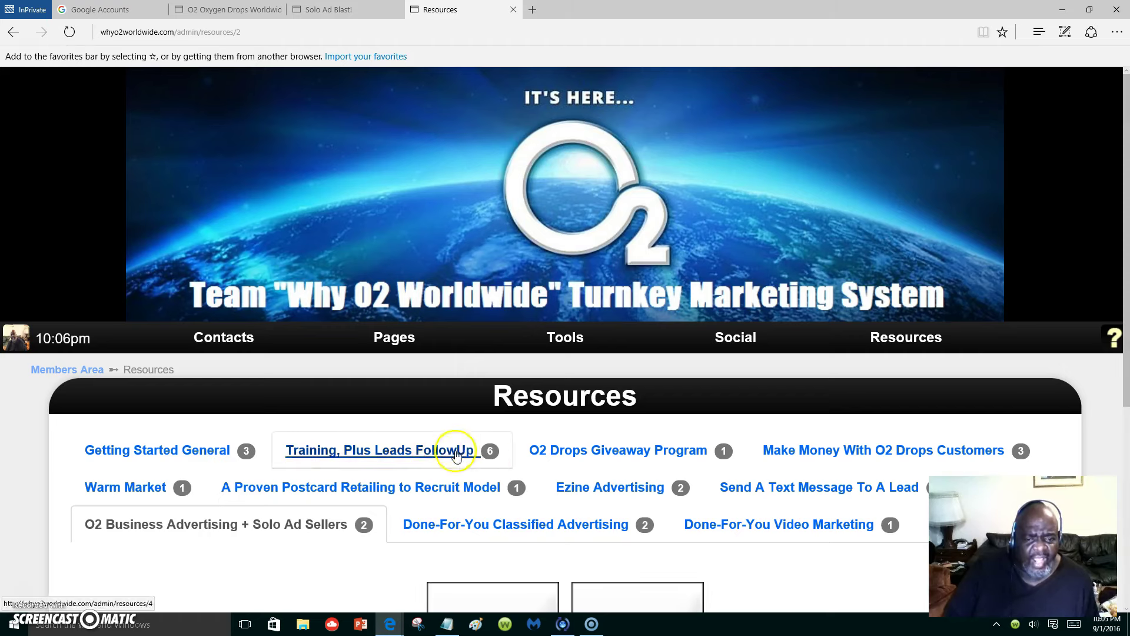
scroll(600, 490, down, 2)
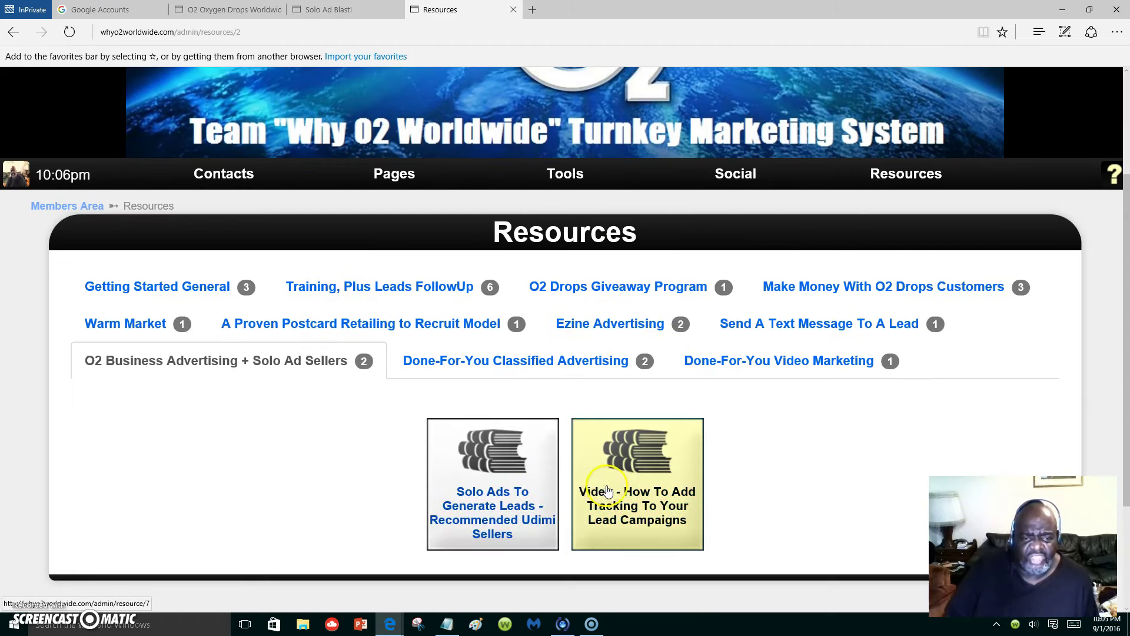
scroll(608, 491, down, 1)
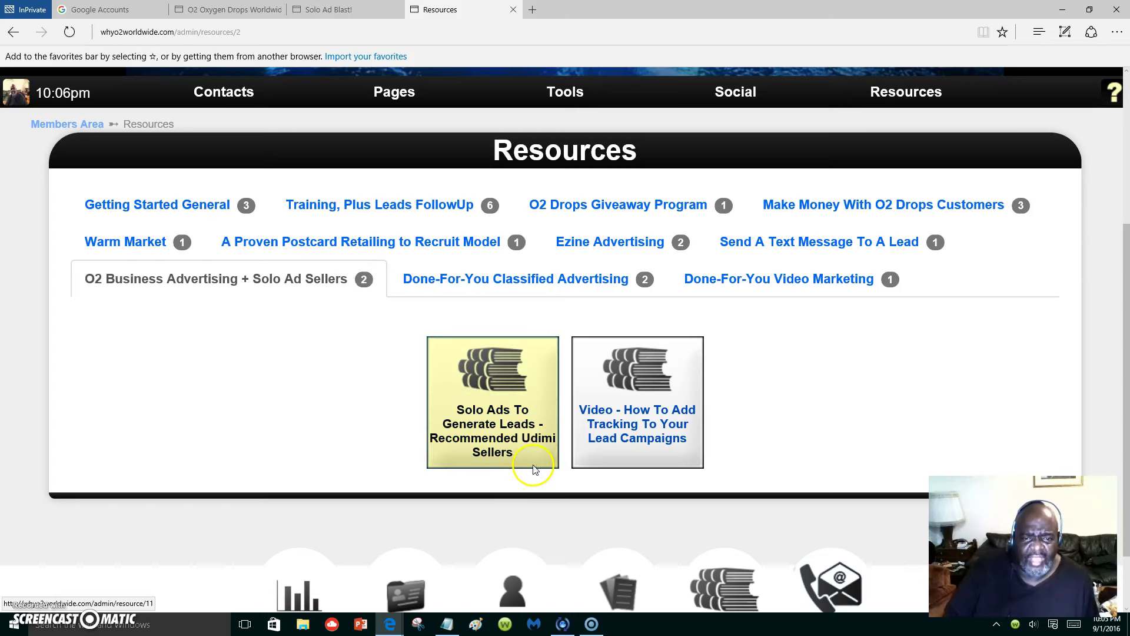
scroll(532, 470, down, 1)
scroll(532, 470, up, 3)
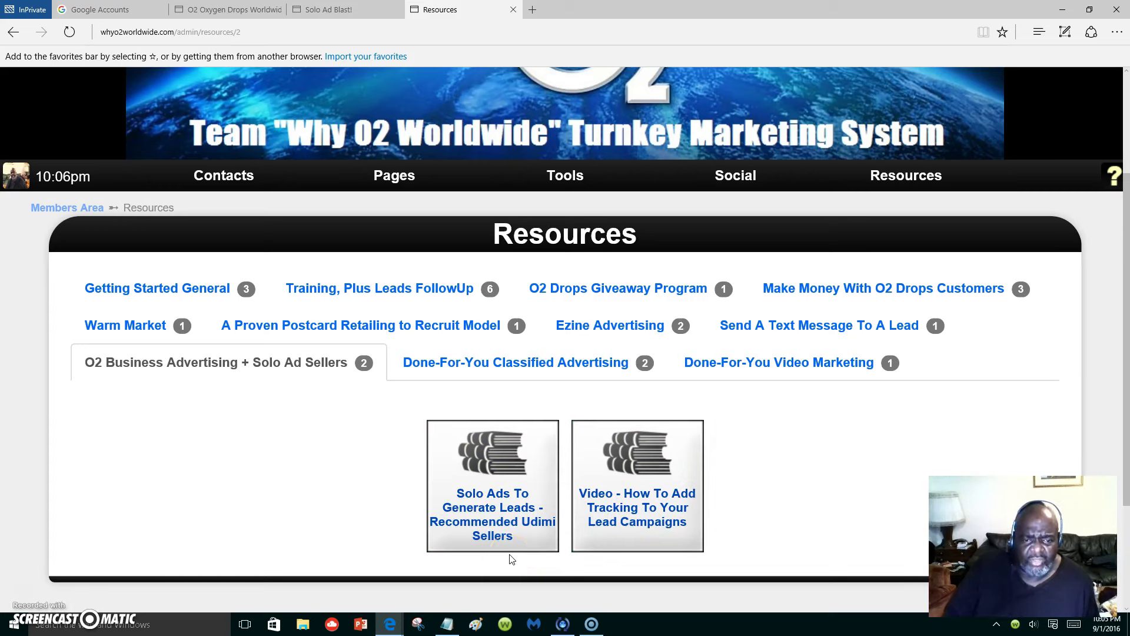
- Copy the New Swipe subject line from the Solo Ads To Generate Leads guide
click(496, 527)
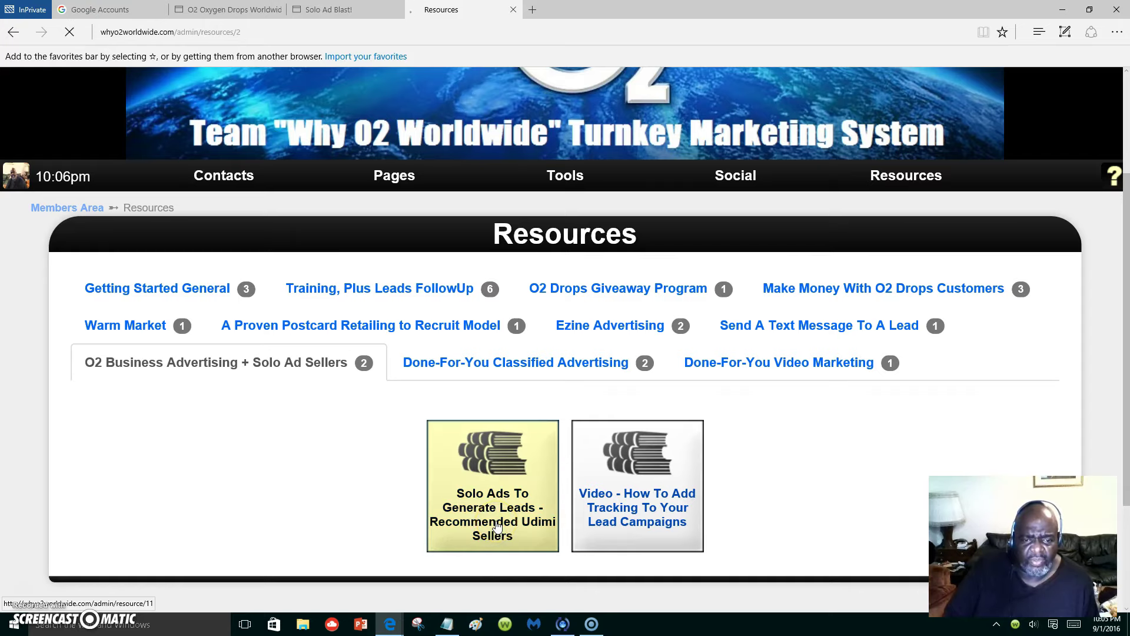
scroll(530, 512, down, 5)
scroll(546, 523, down, 3)
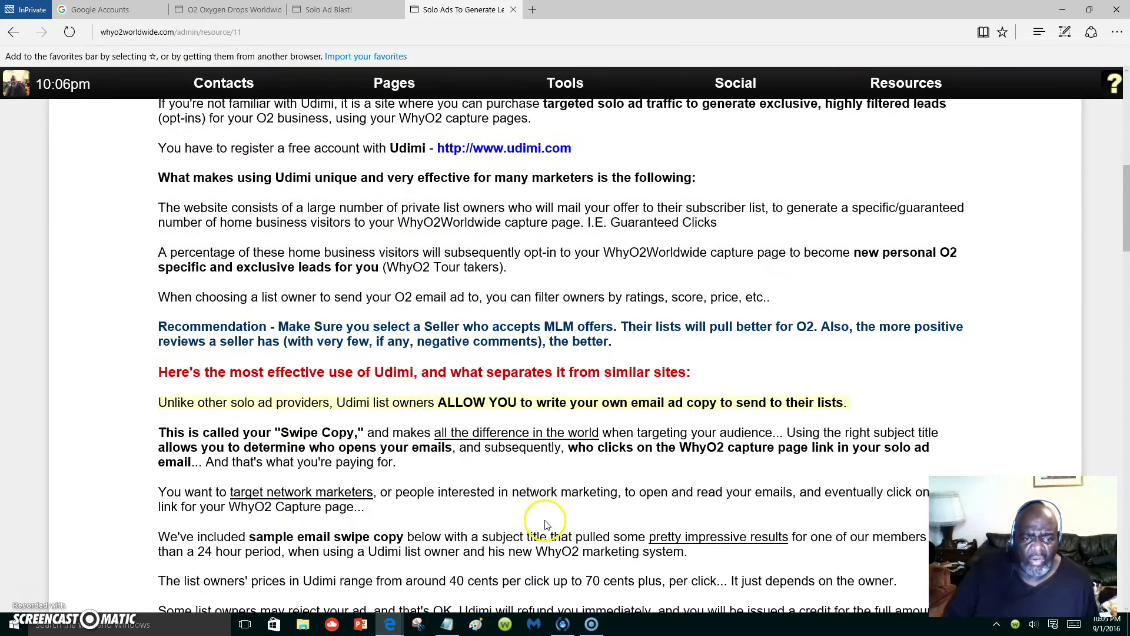
scroll(546, 523, down, 4)
scroll(547, 523, down, 4)
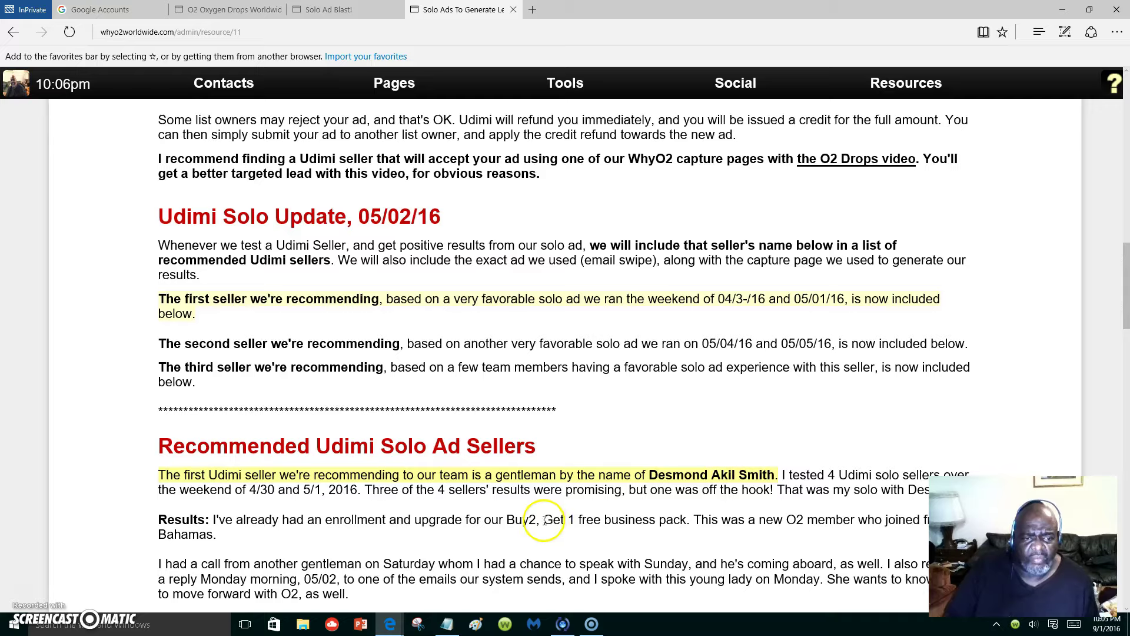
scroll(545, 523, down, 4)
scroll(546, 523, down, 4)
scroll(545, 522, down, 3)
scroll(546, 523, down, 4)
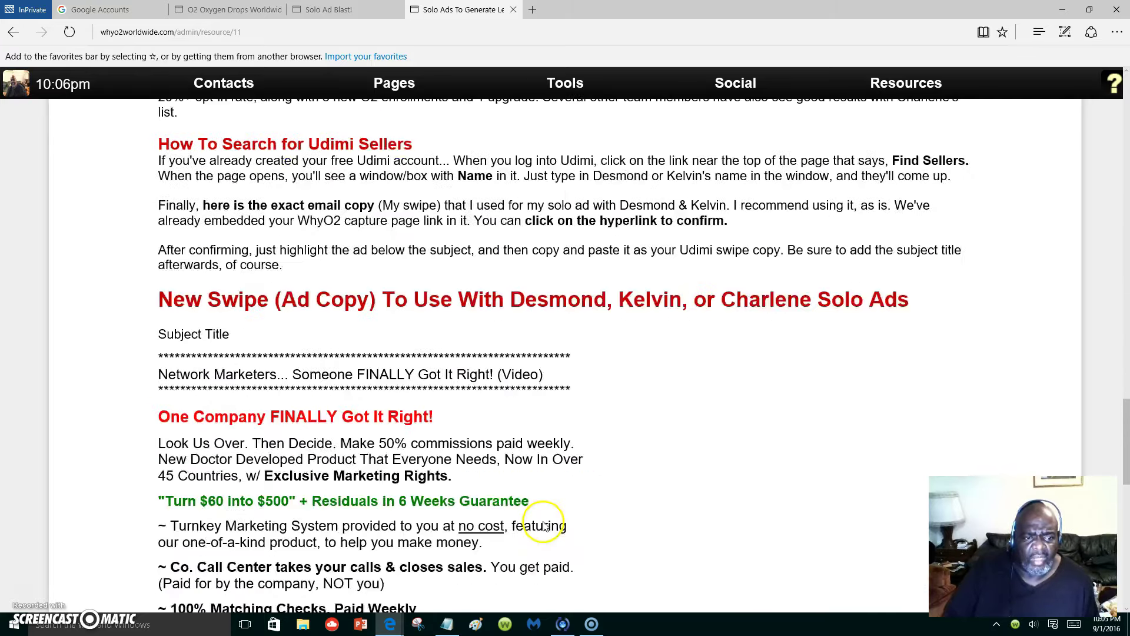
scroll(547, 523, down, 2)
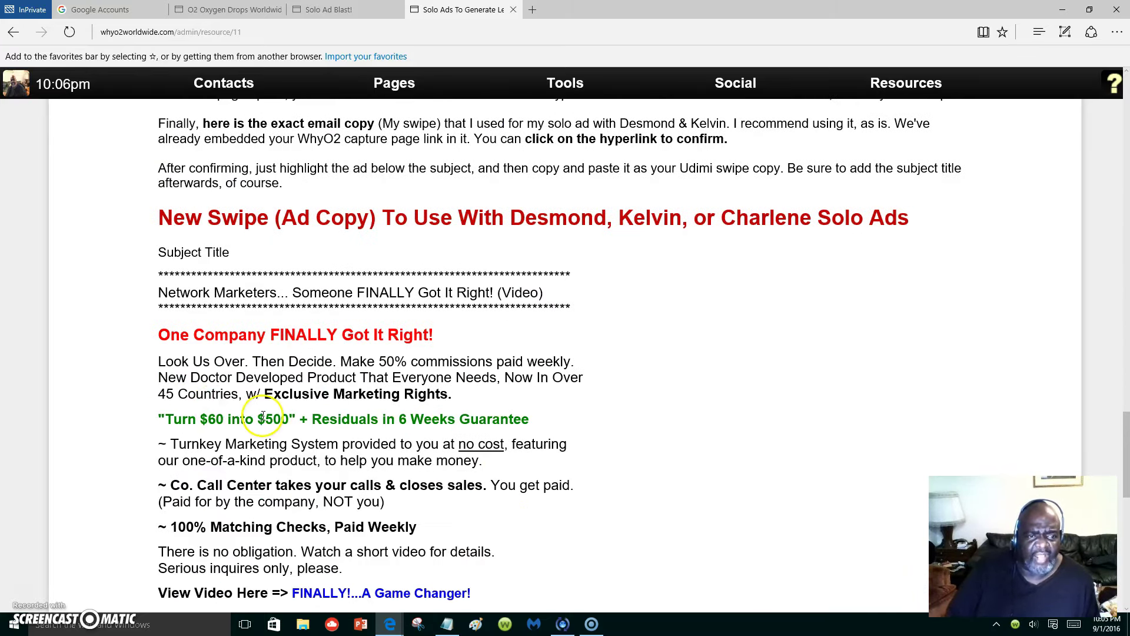
scroll(265, 407, down, 1)
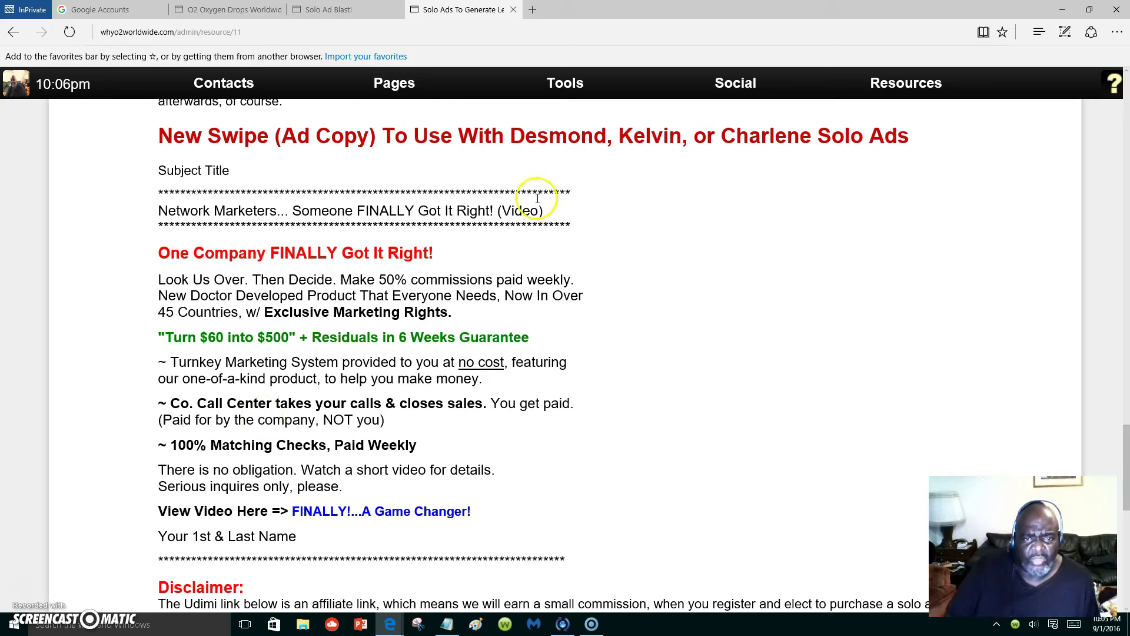
drag(544, 210, 170, 217)
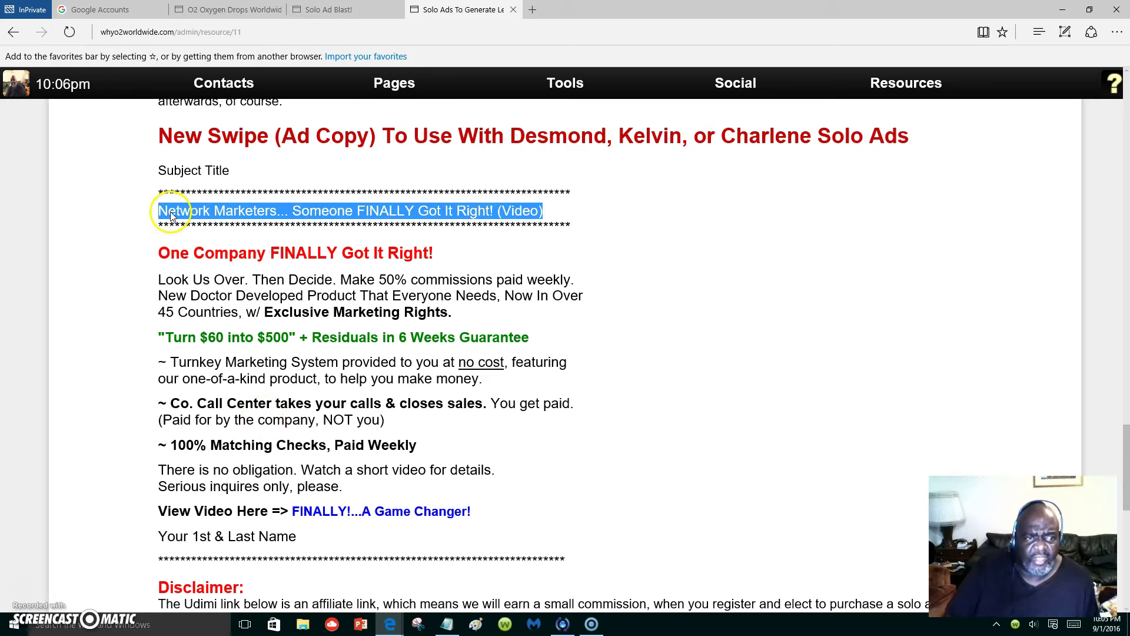
right_click(175, 212)
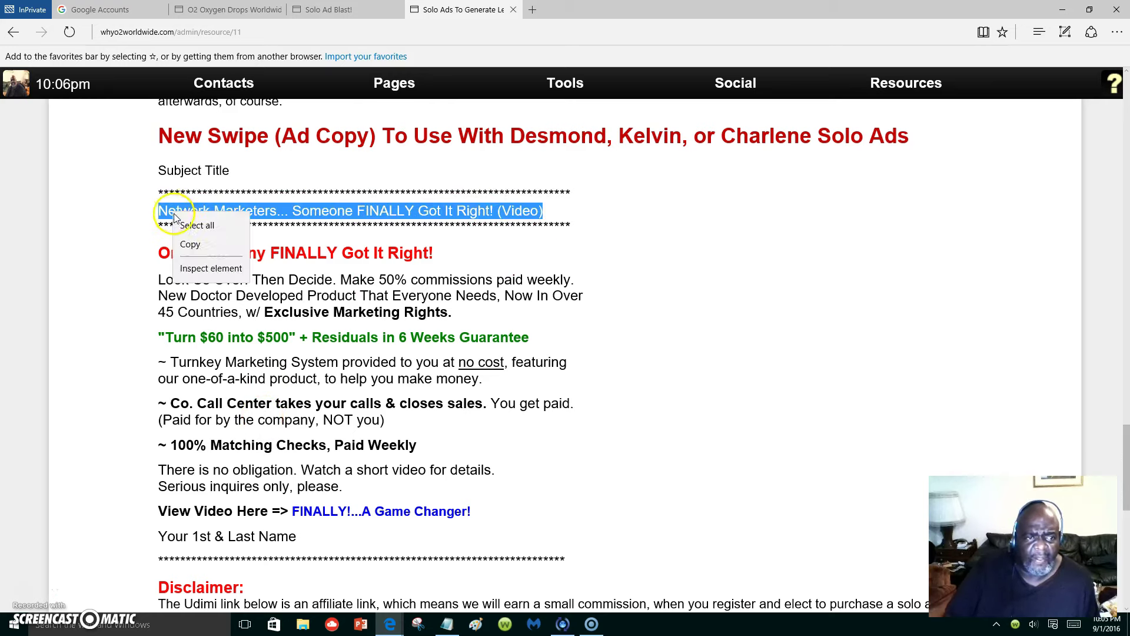
click(189, 243)
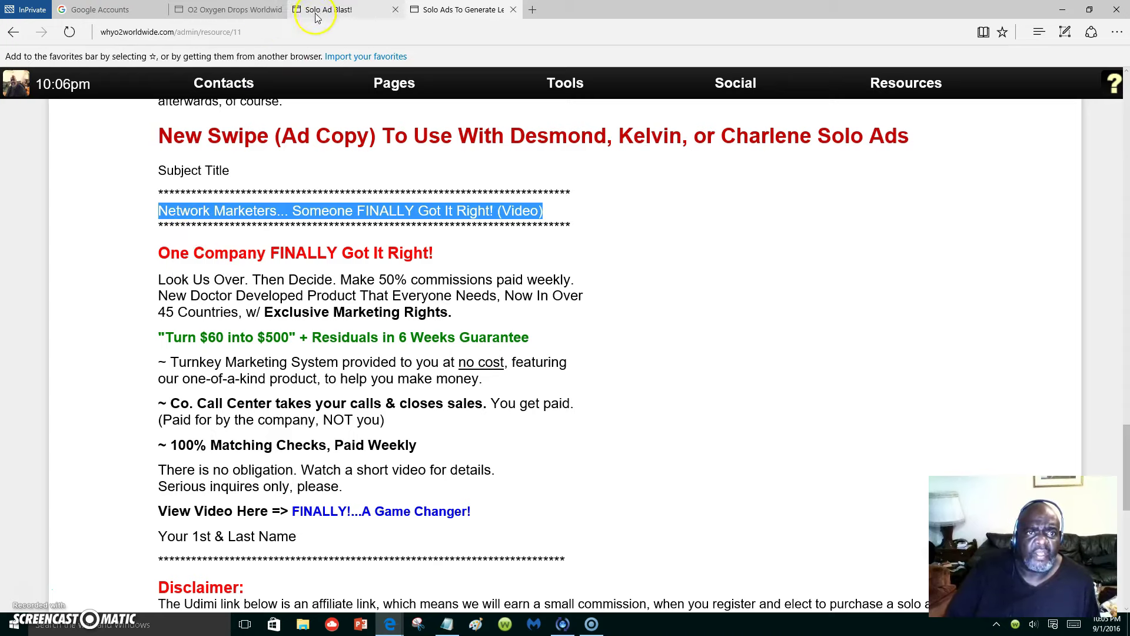
mouse_move(340, 10)
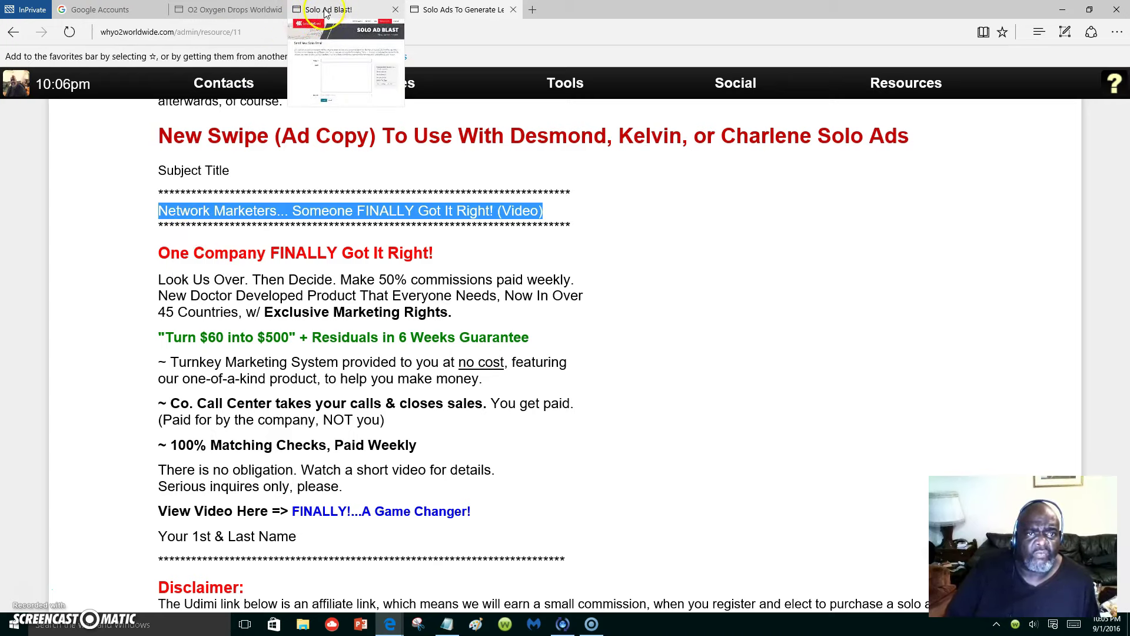
- Paste 'Network Marketers... Someone FINALLY Got It Right! (Video)' into the solo email Subject
click(327, 11)
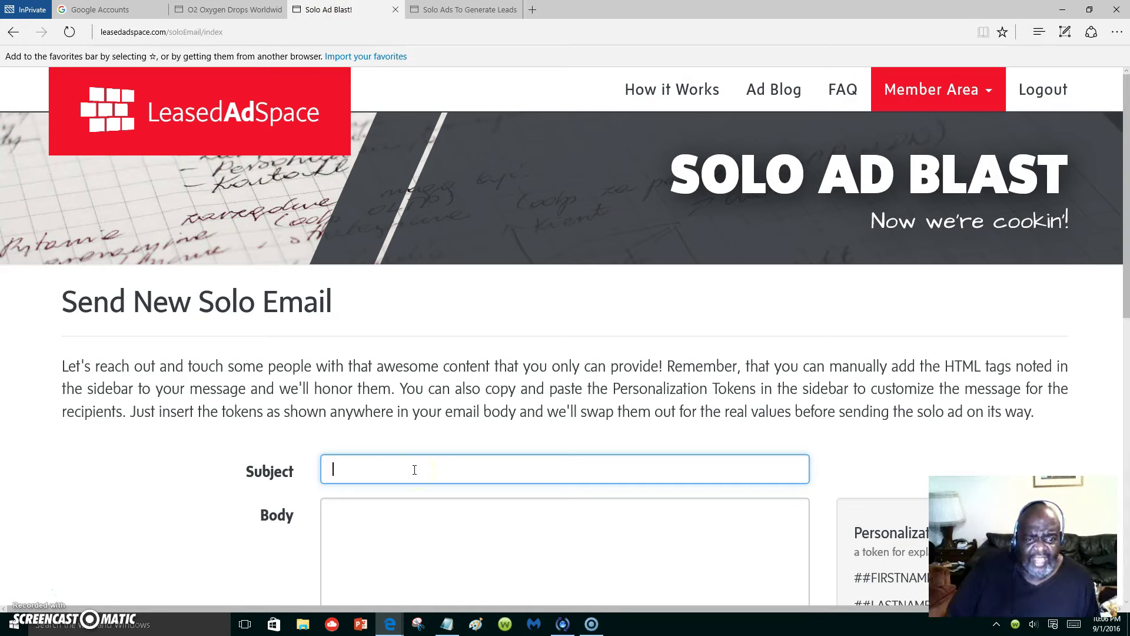
right_click(413, 470)
click(433, 500)
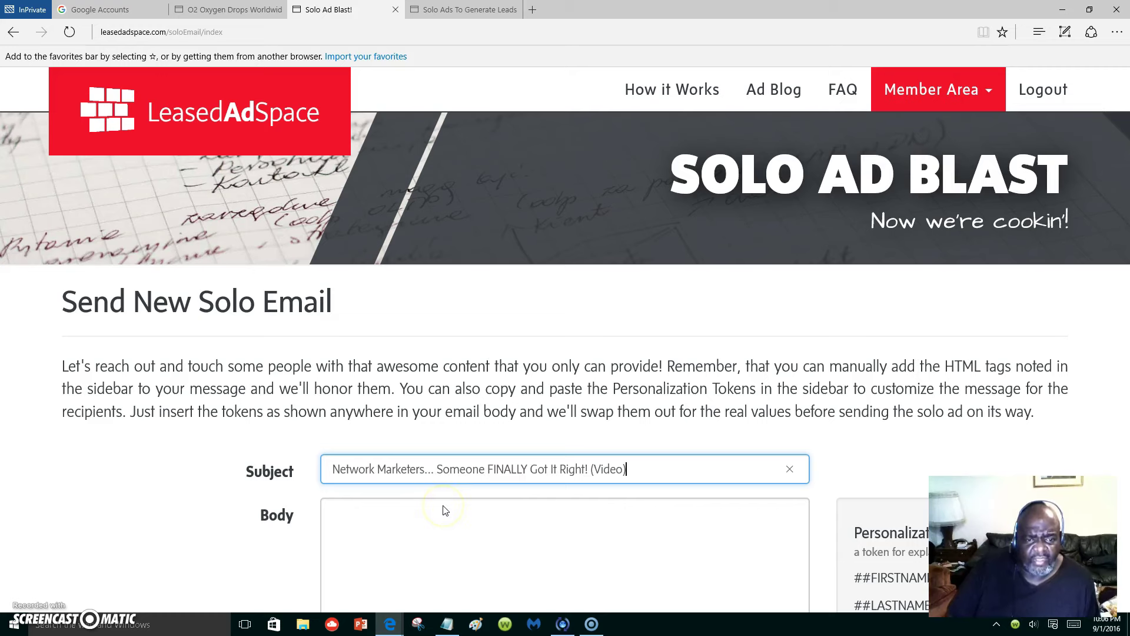
click(603, 548)
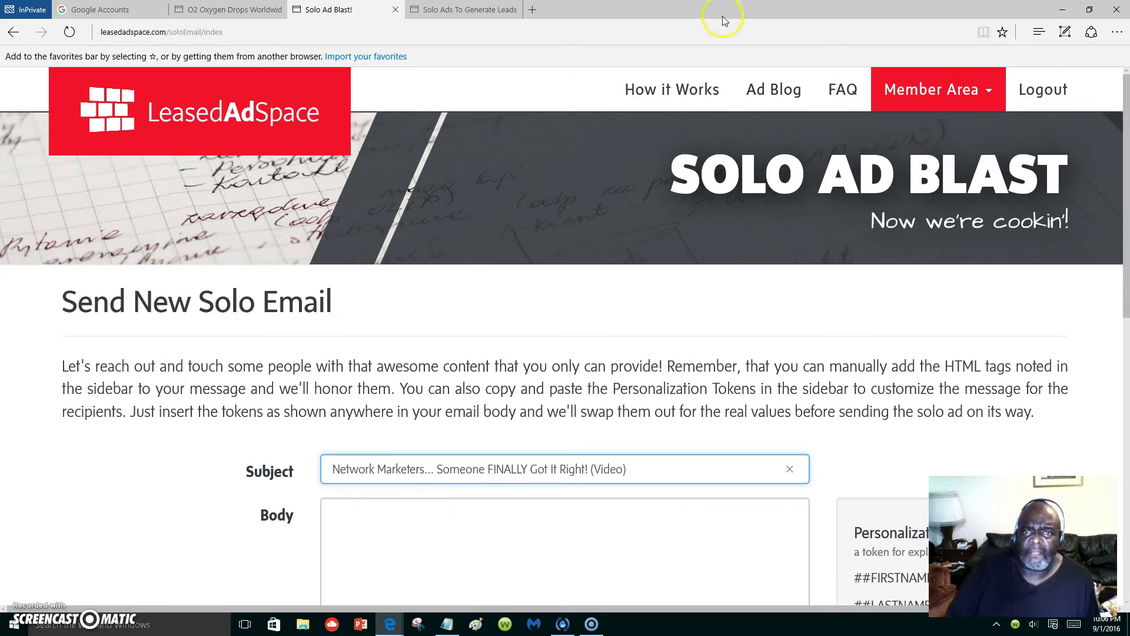
- Copy the swipe body from 'One Company FINALLY Got It Right!' through 'Your 1st & Last Name'
click(459, 10)
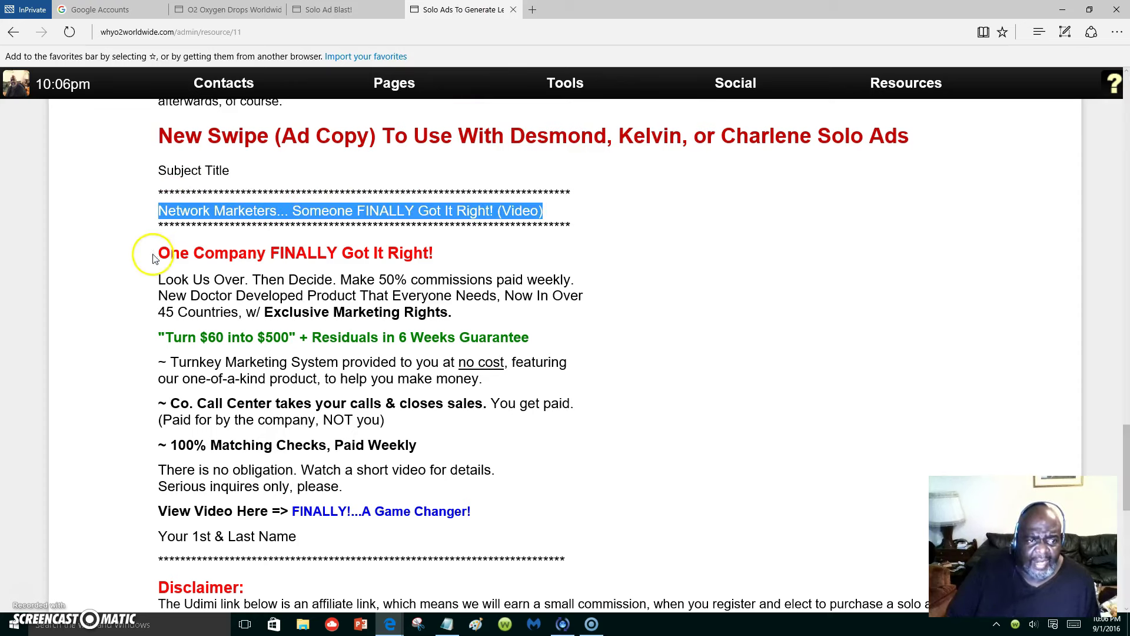
mouse_move(158, 253)
mouse_down()
mouse_move(252, 362)
mouse_move(494, 536)
mouse_up()
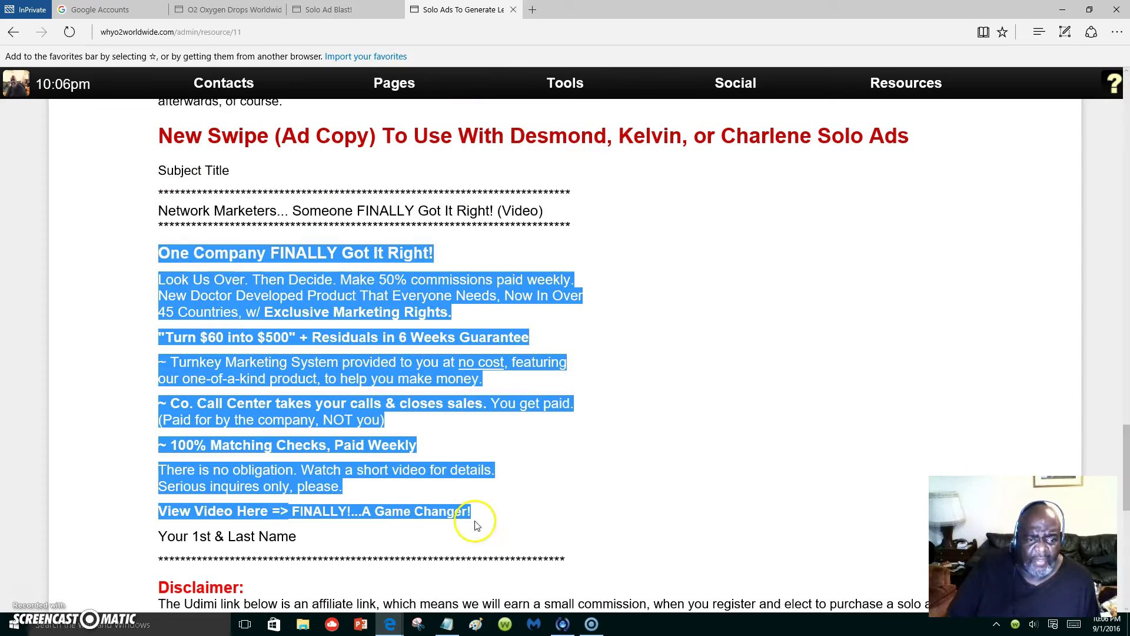
right_click(322, 408)
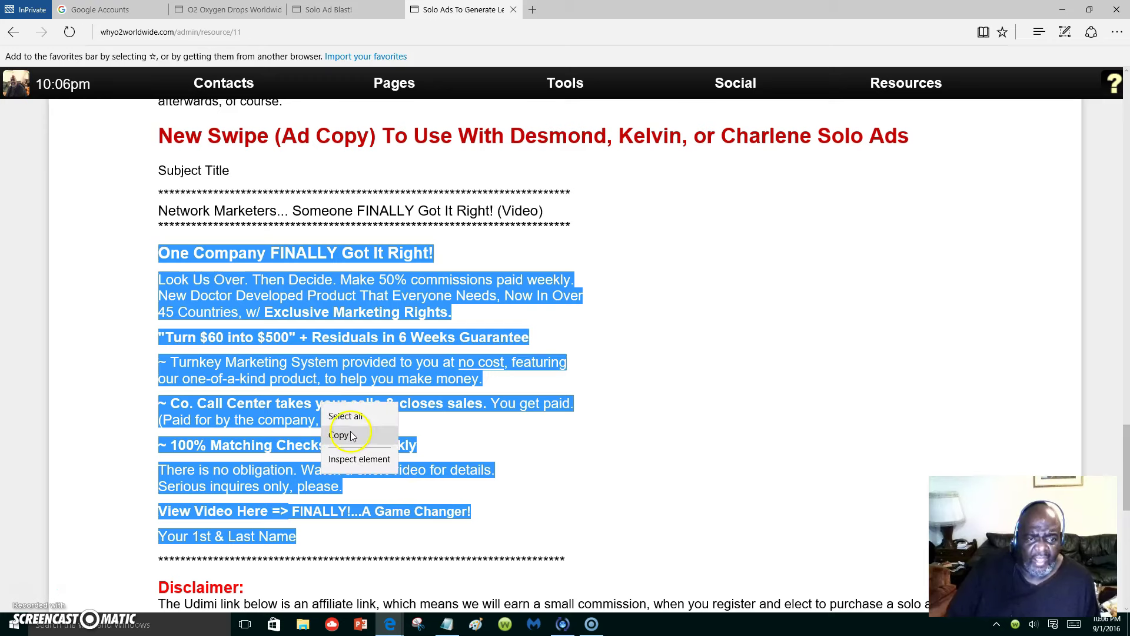
click(340, 436)
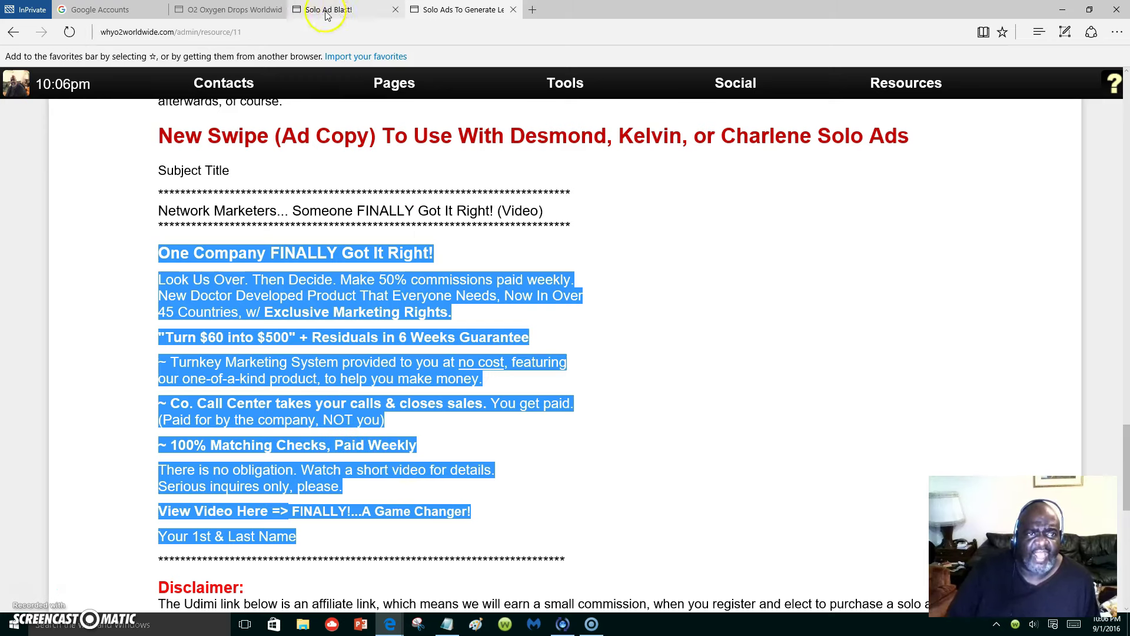
mouse_move(340, 10)
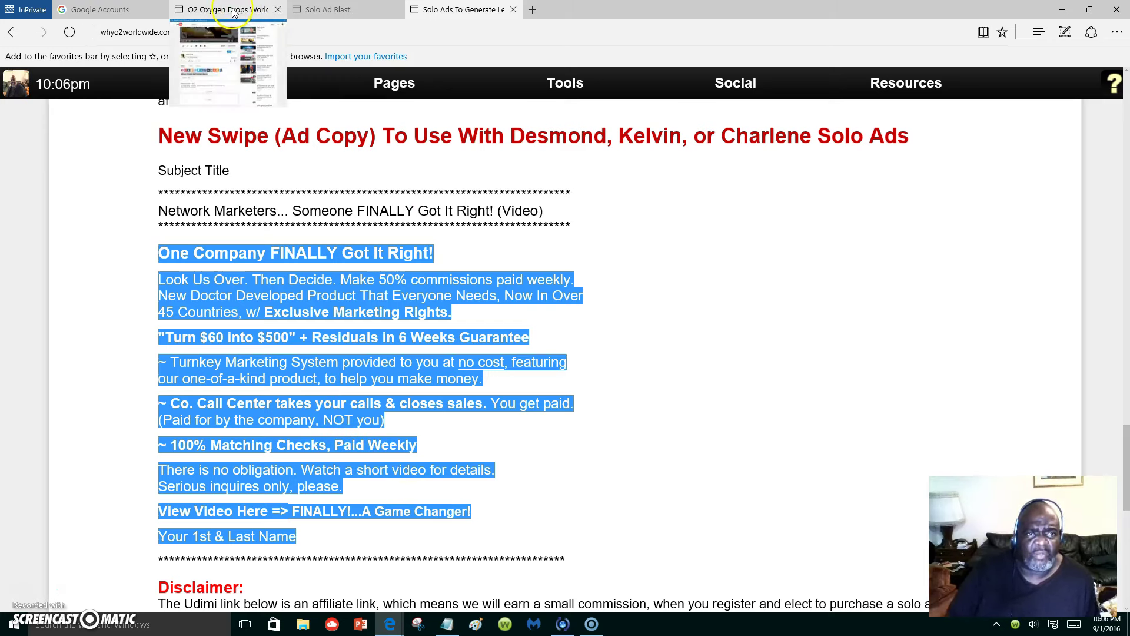
- Paste the swipe copy into the Body and select the 'Your 1st & Last Name' placeholder for replacement
click(329, 9)
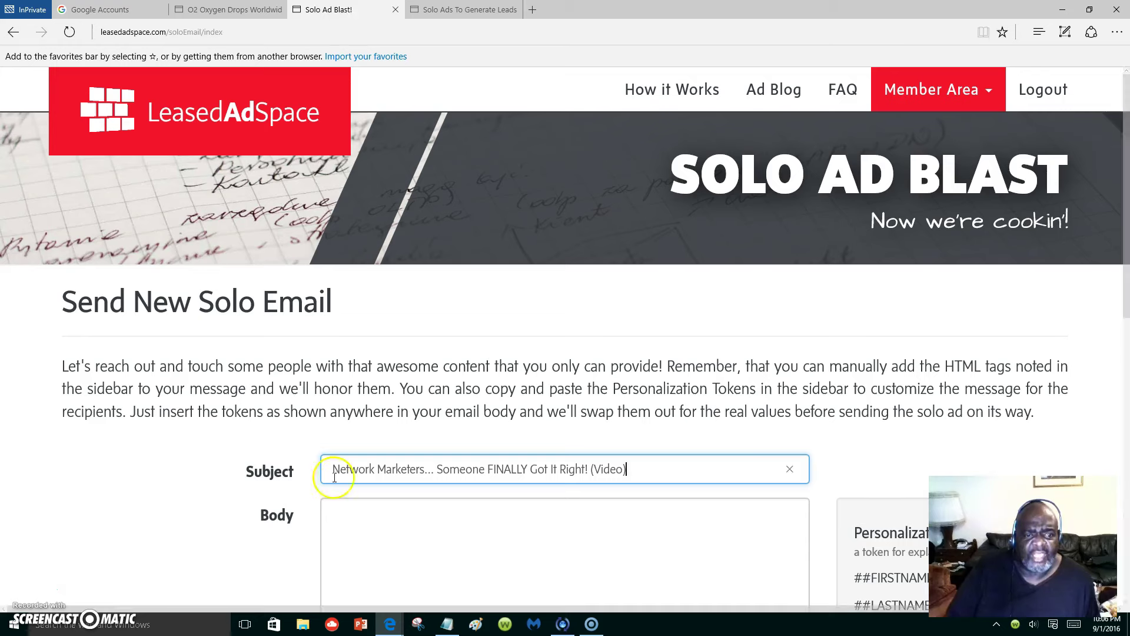
right_click(367, 513)
click(384, 542)
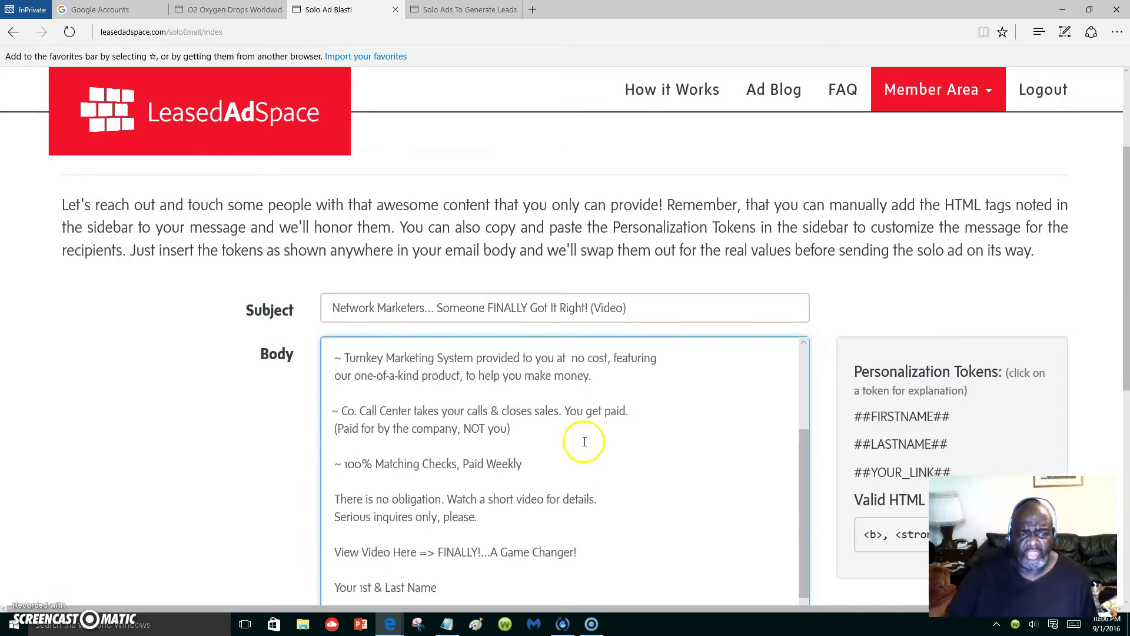
click(441, 588)
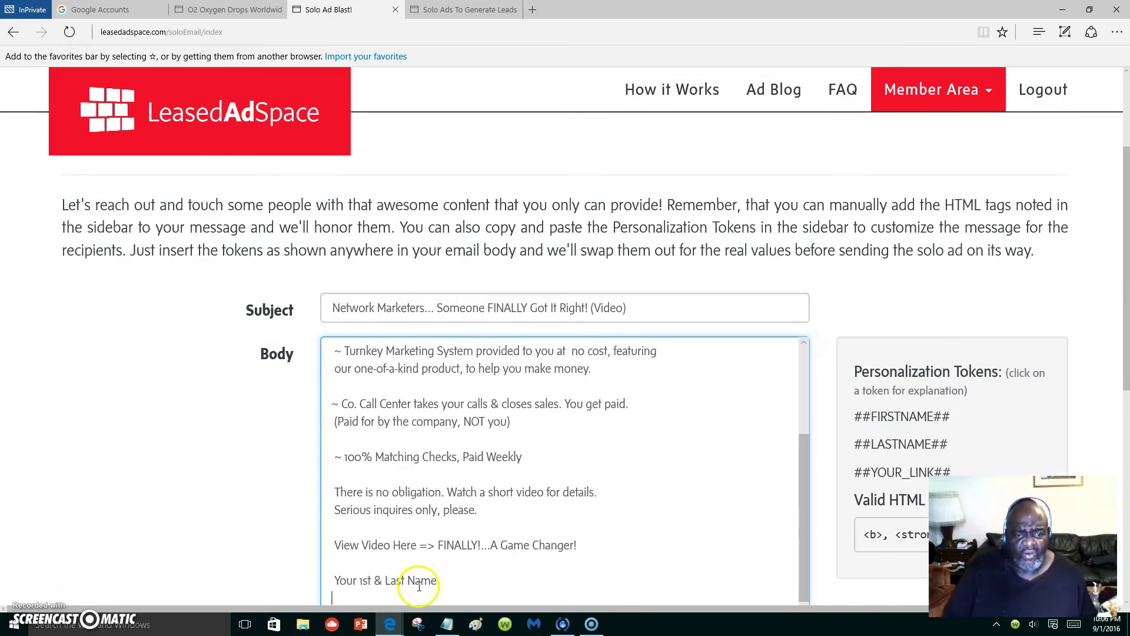
drag(447, 581, 319, 586)
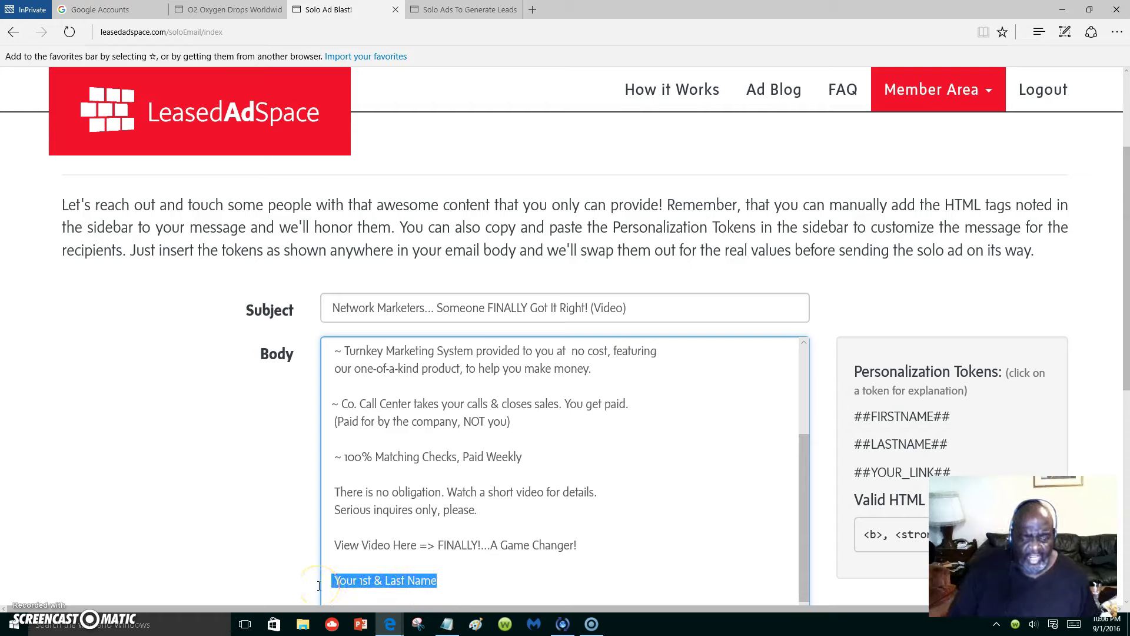
text(Marlin Carter)
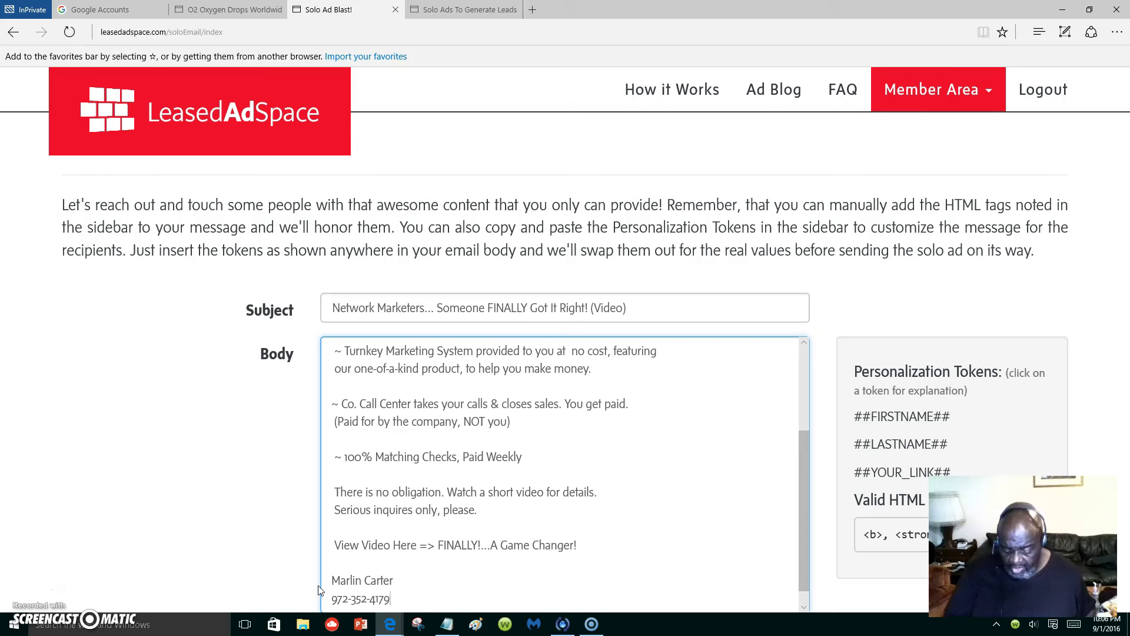
key(ctrl+plus)
key(ctrl+plus)
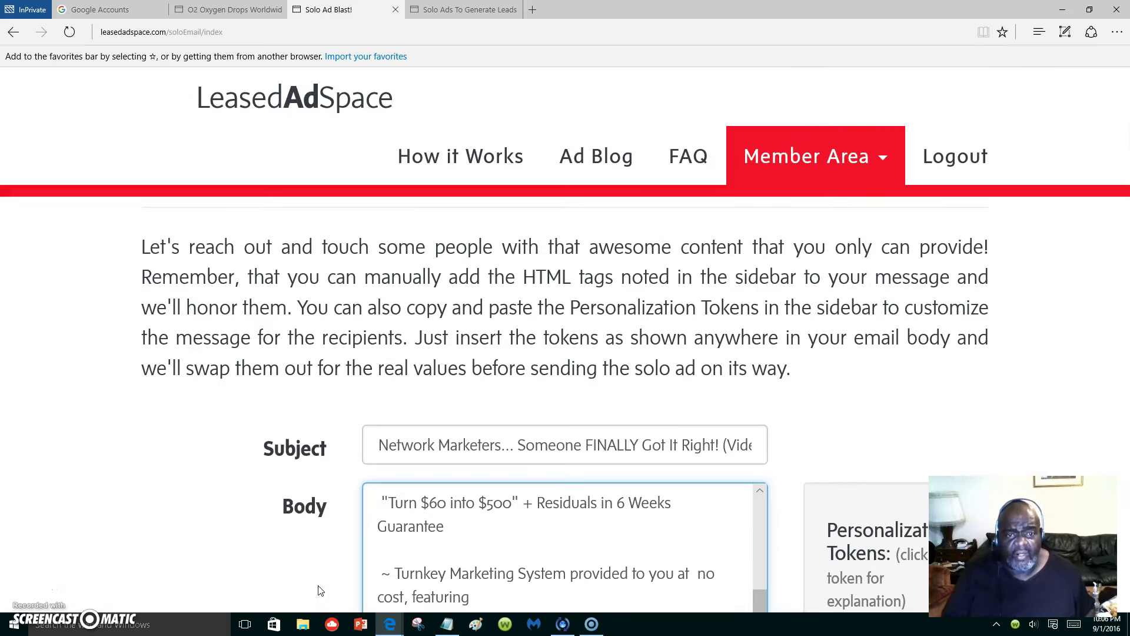
scroll(380, 548, down, 3)
scroll(380, 548, down, 3)
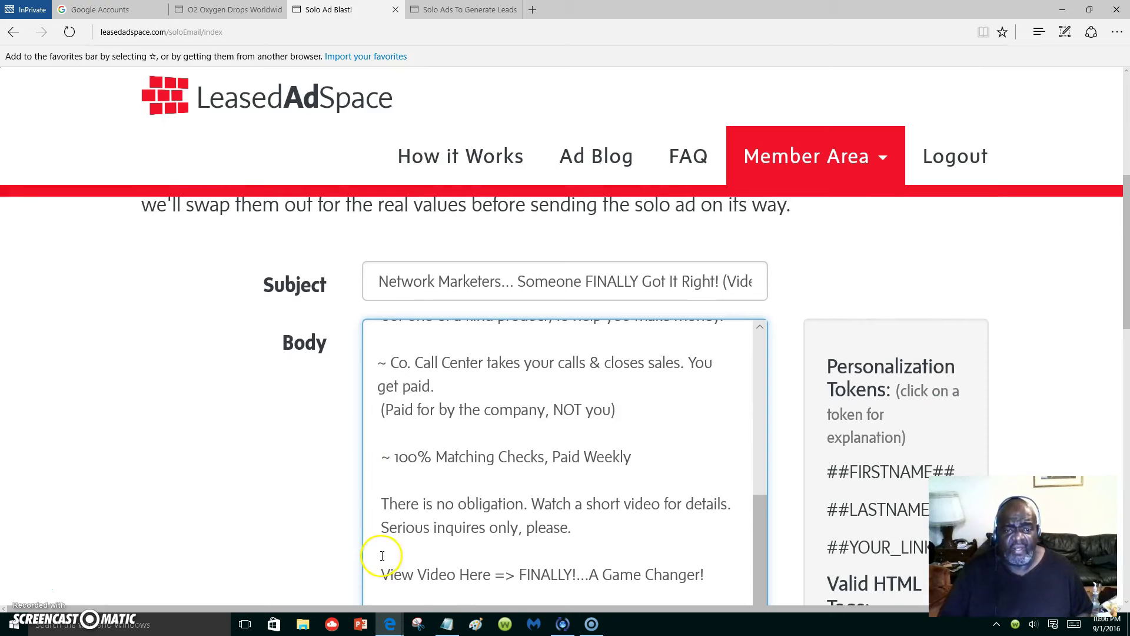
scroll(239, 530, down, 2)
scroll(124, 544, down, 2)
scroll(133, 539, up, 2)
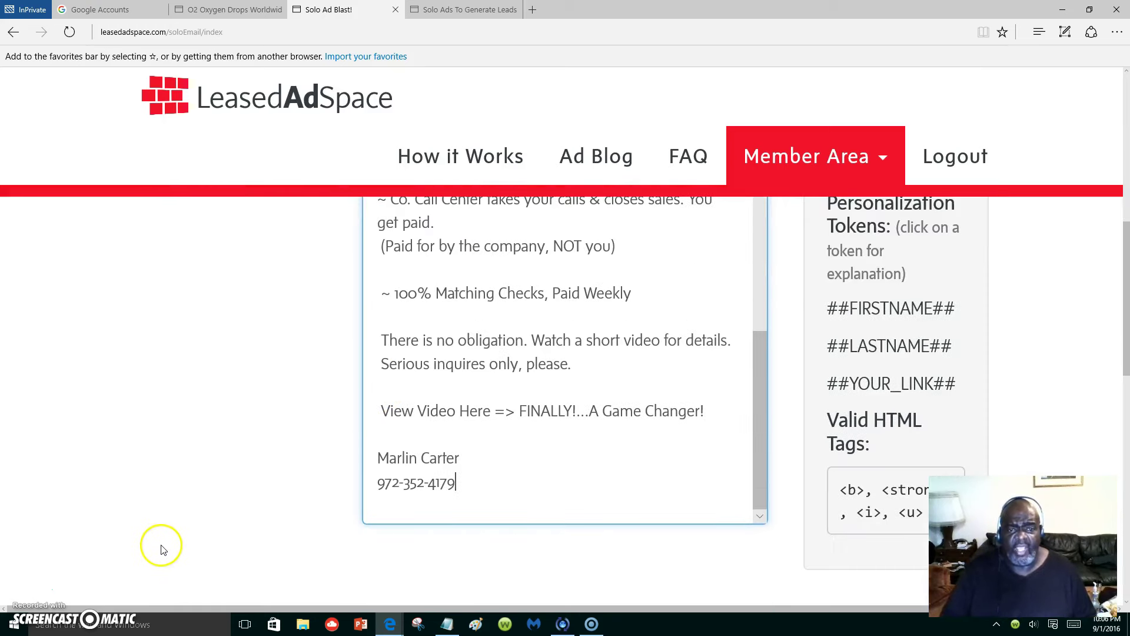
scroll(150, 530, up, 3)
scroll(155, 530, up, 1)
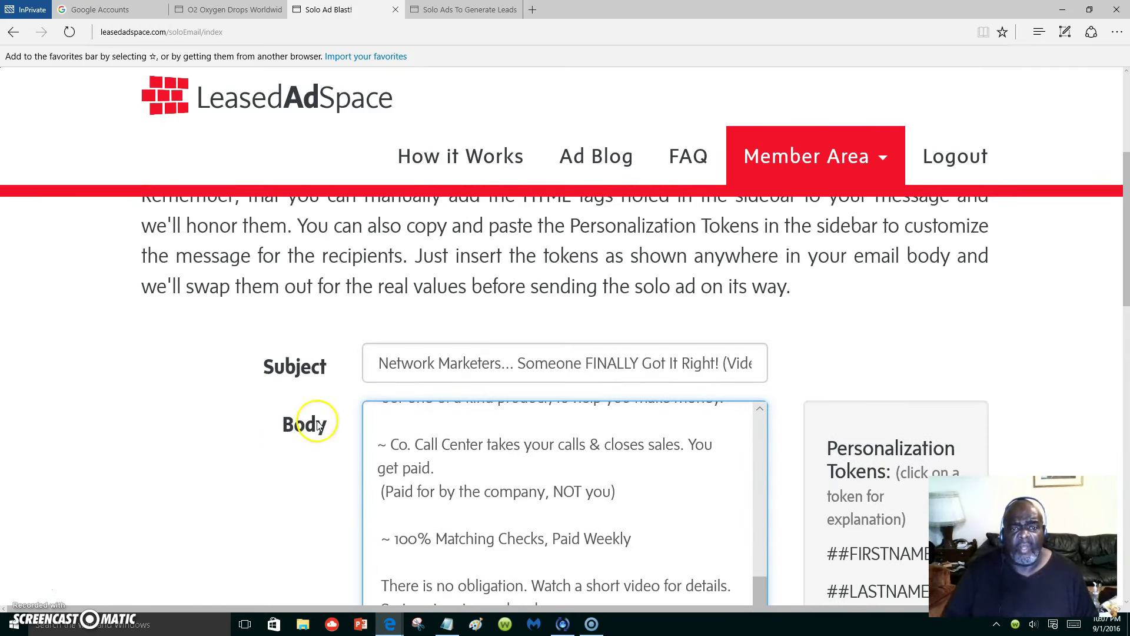
scroll(481, 492, up, 3)
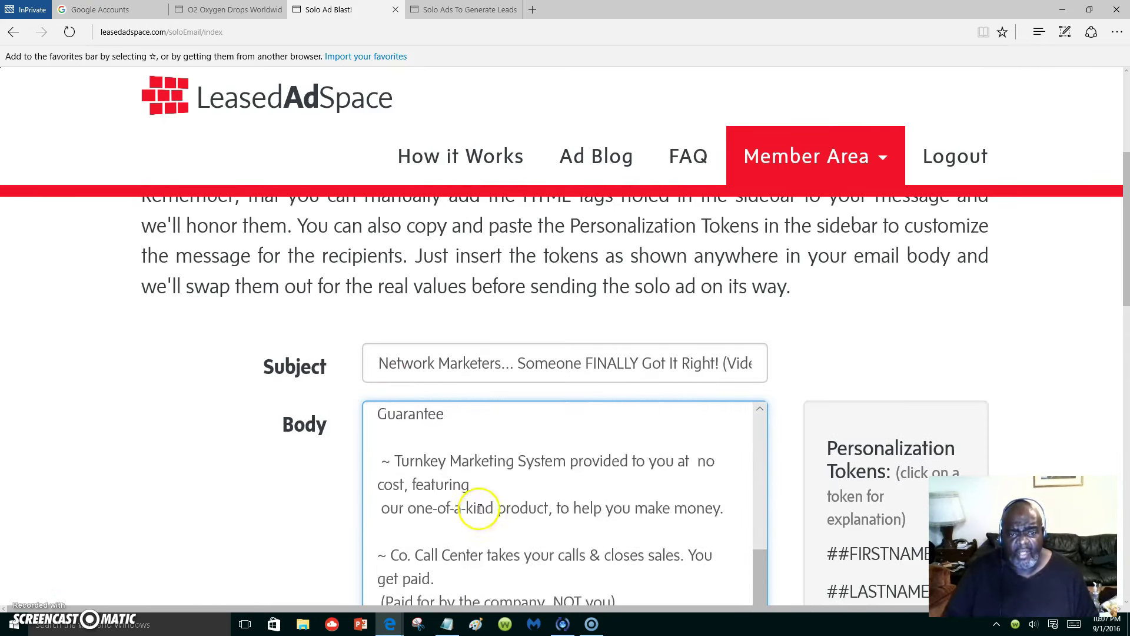
scroll(481, 491, up, 3)
scroll(481, 493, up, 4)
scroll(481, 495, down, 3)
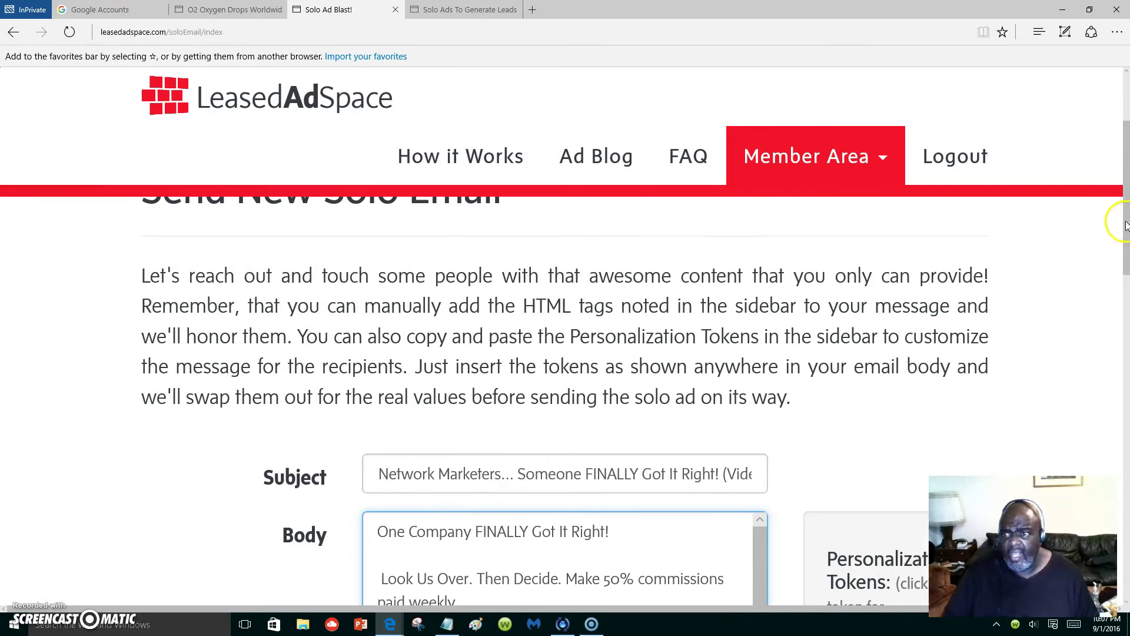
drag(1120, 217, 1120, 332)
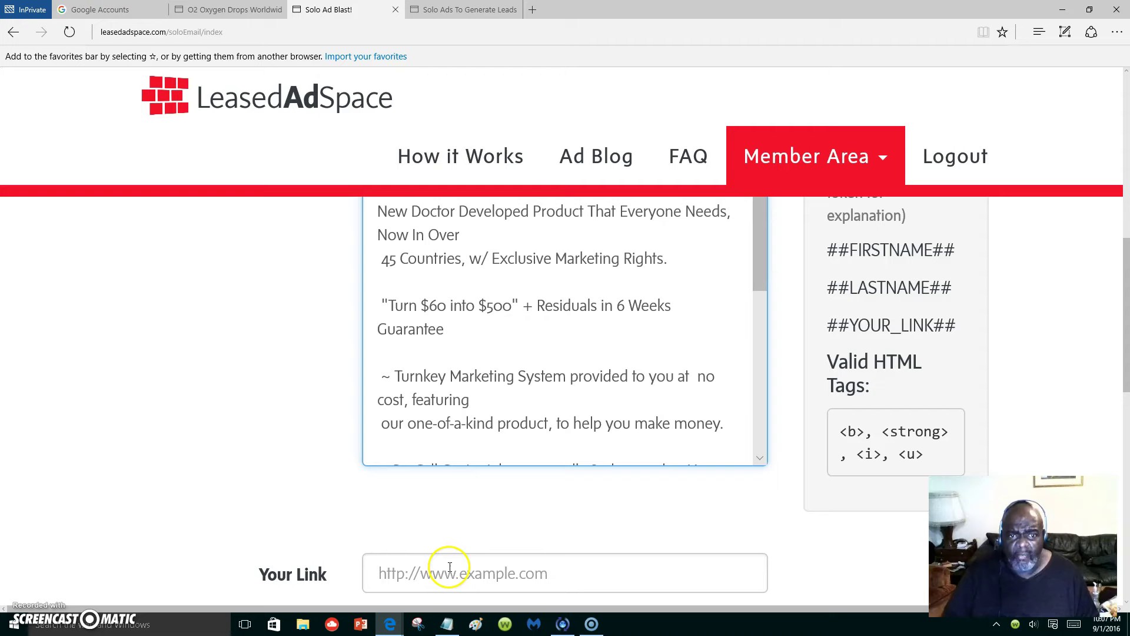
drag(759, 267, 761, 437)
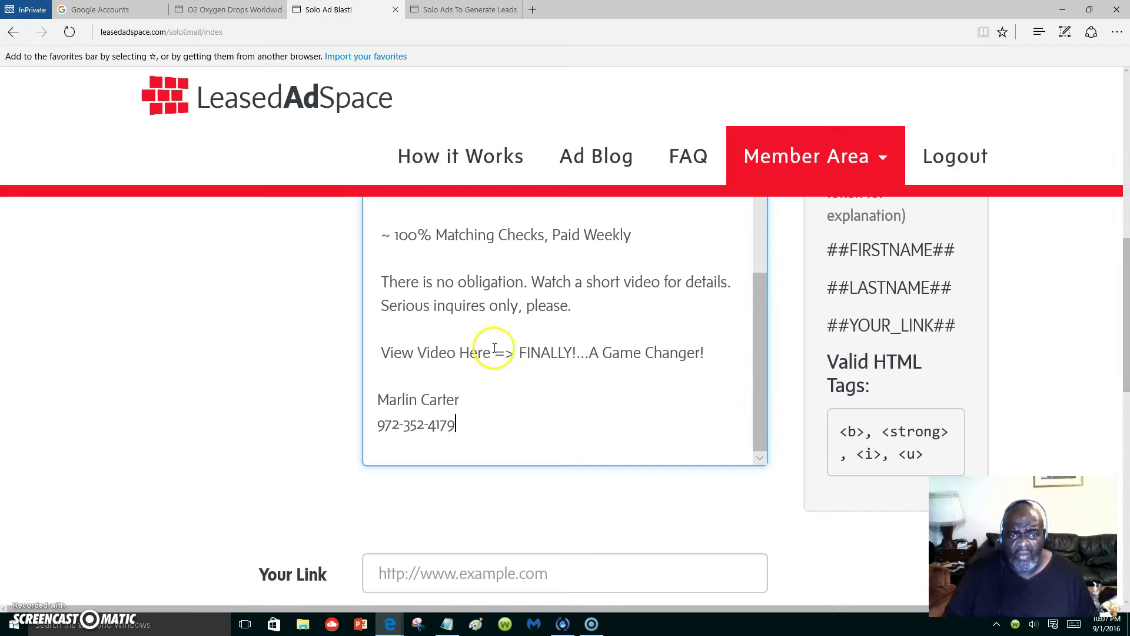
mouse_move(492, 352)
mouse_down()
mouse_move(590, 354)
mouse_move(512, 353)
mouse_up()
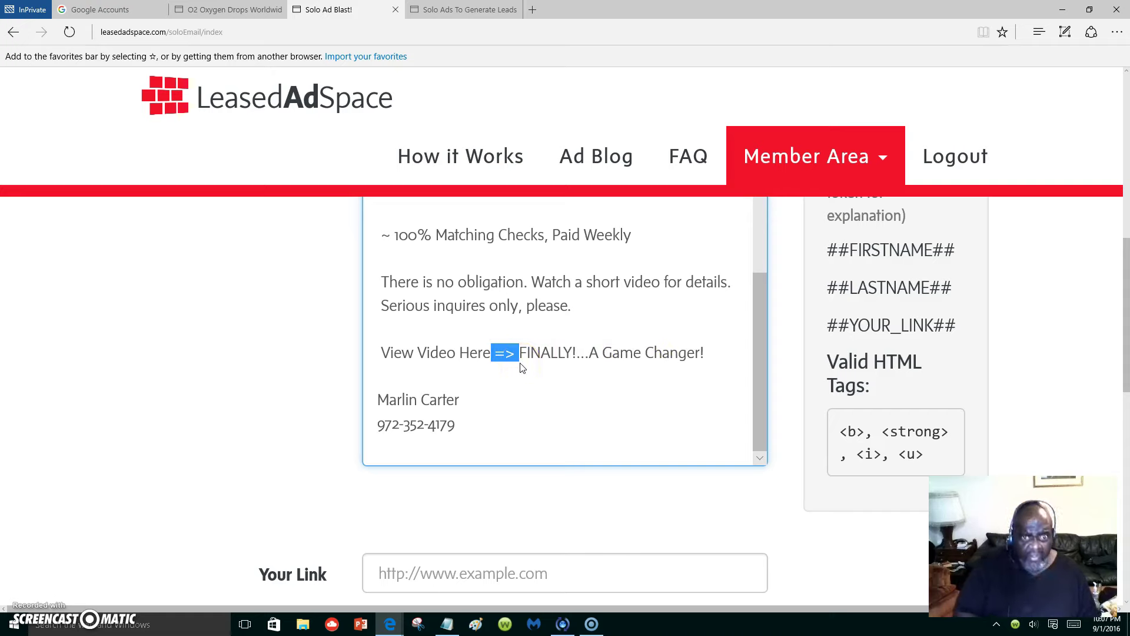
- Remove 'Here =>' from the video line and push 'FINALLY!...A Game Changer!' onto its own line
key(BackSpace)
key(BackSpace)
key(BackSpace)
key(BackSpace)
key(BackSpace)
key(BackSpace)
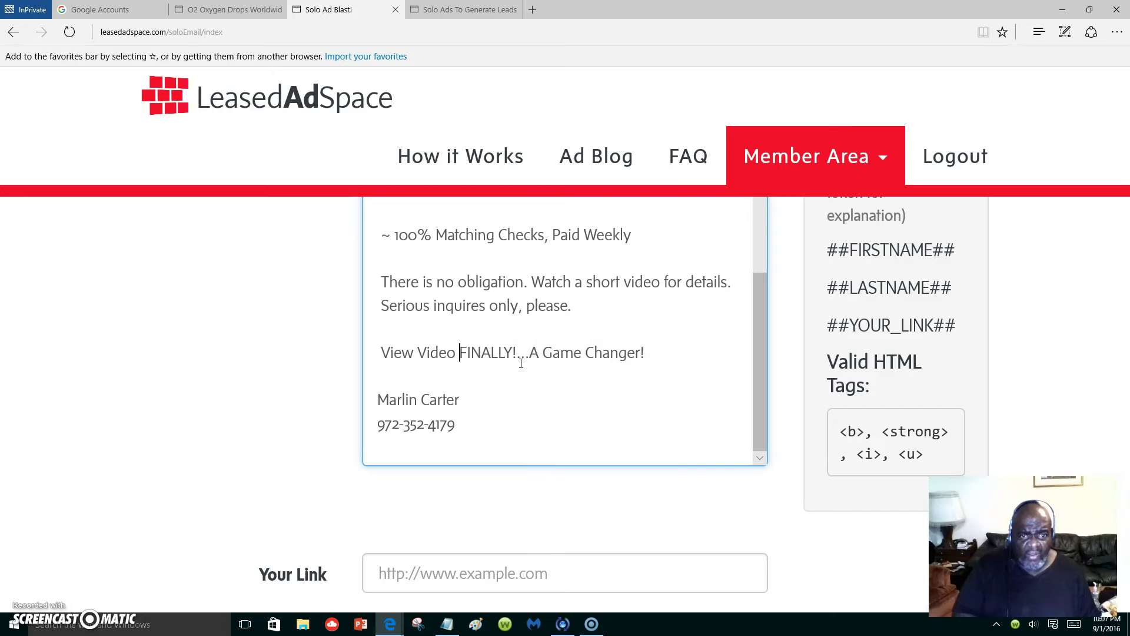
key(BackSpace)
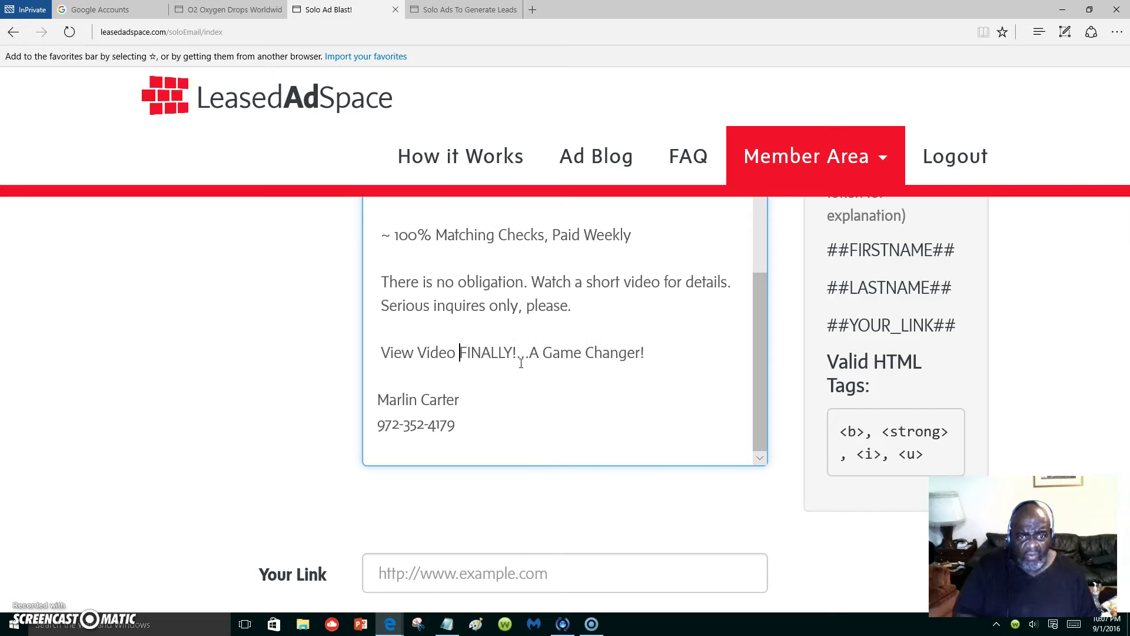
text(b)
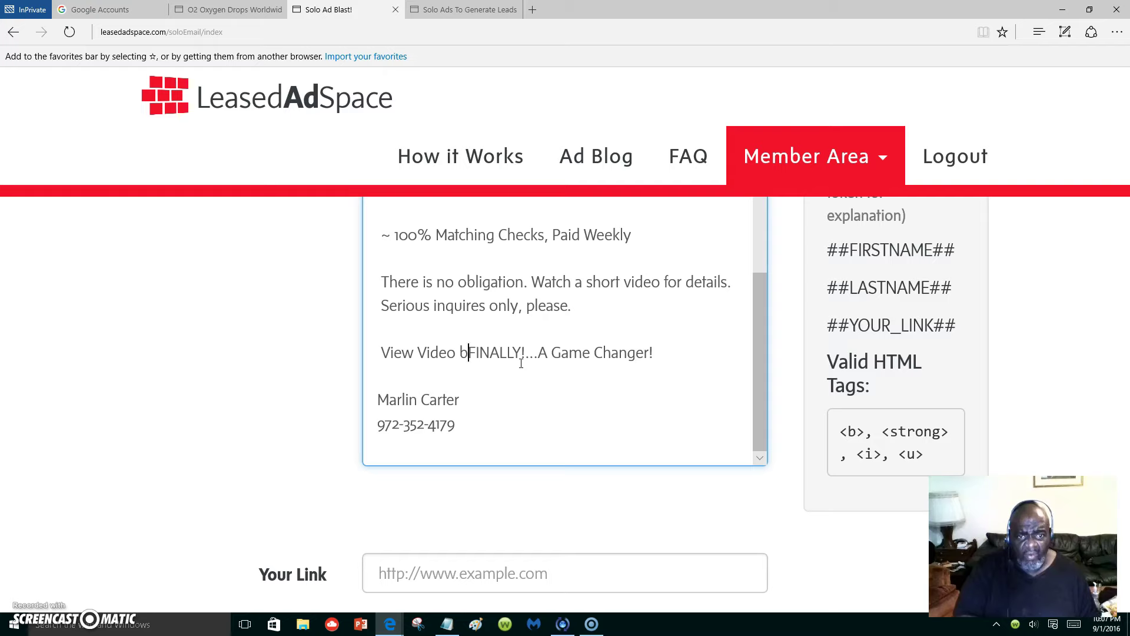
text(y)
text( clickin)
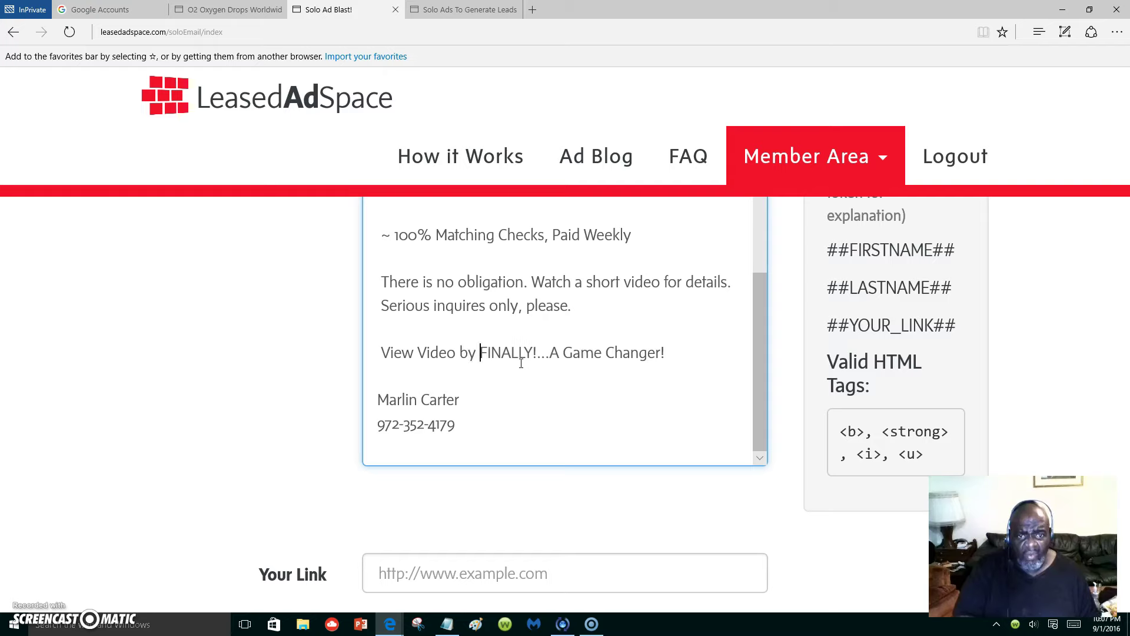
text(g )
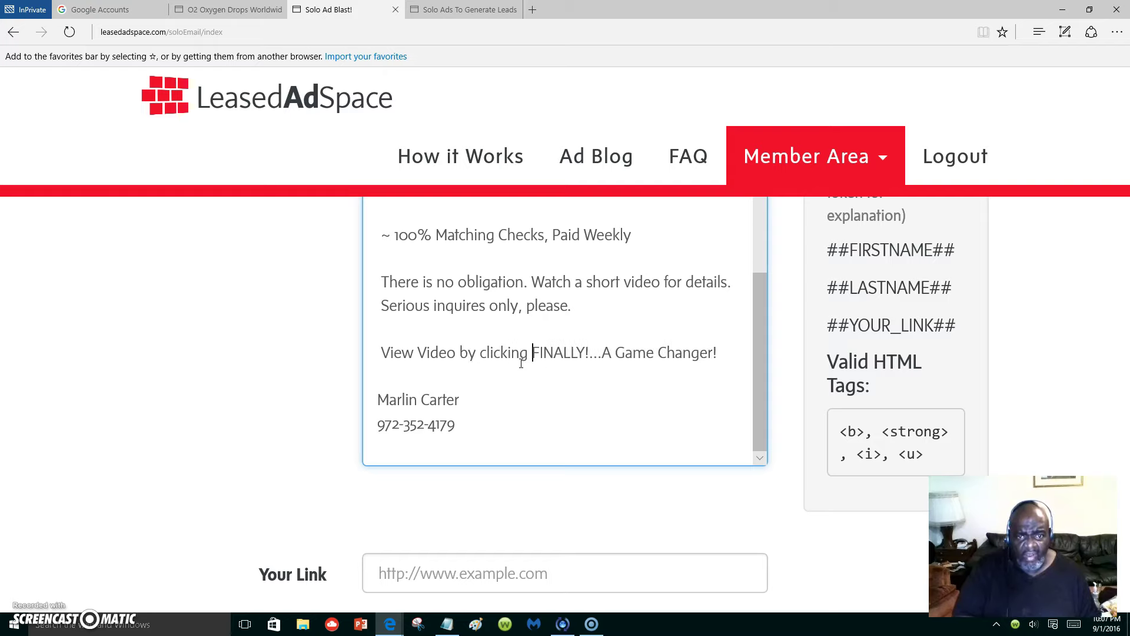
text(on the )
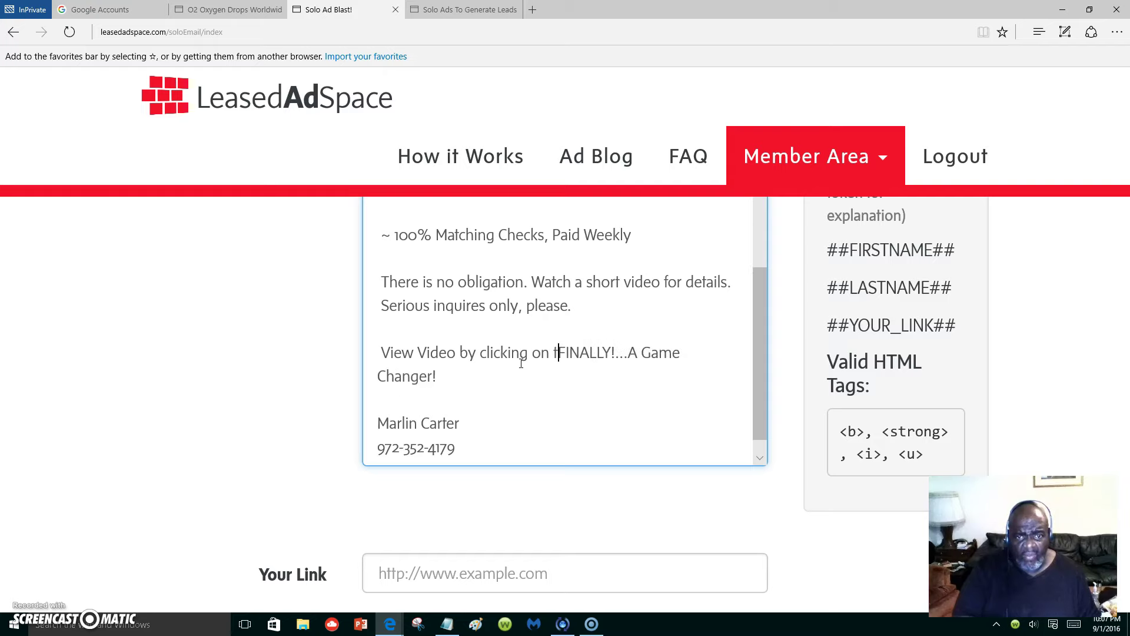
text(link pro)
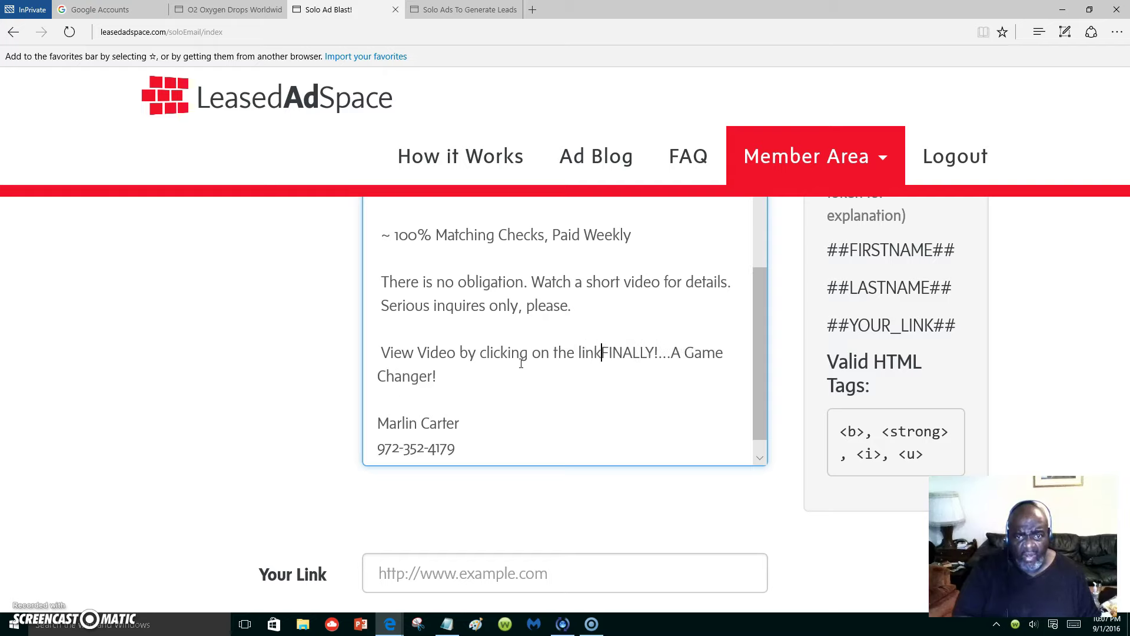
text(vided)
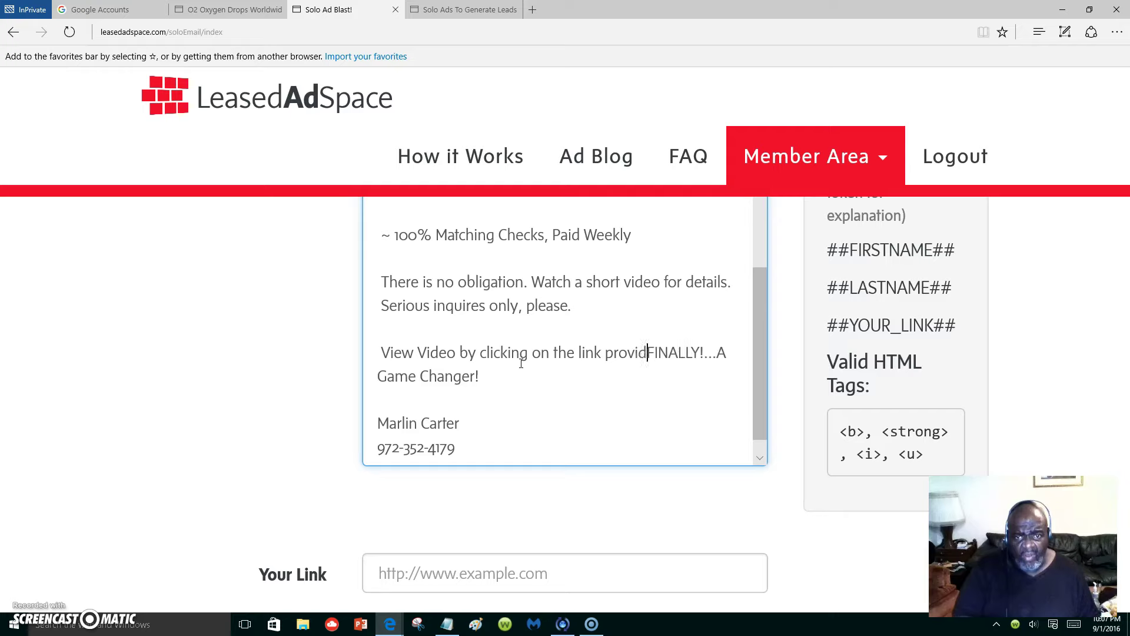
text(.)
key(Return)
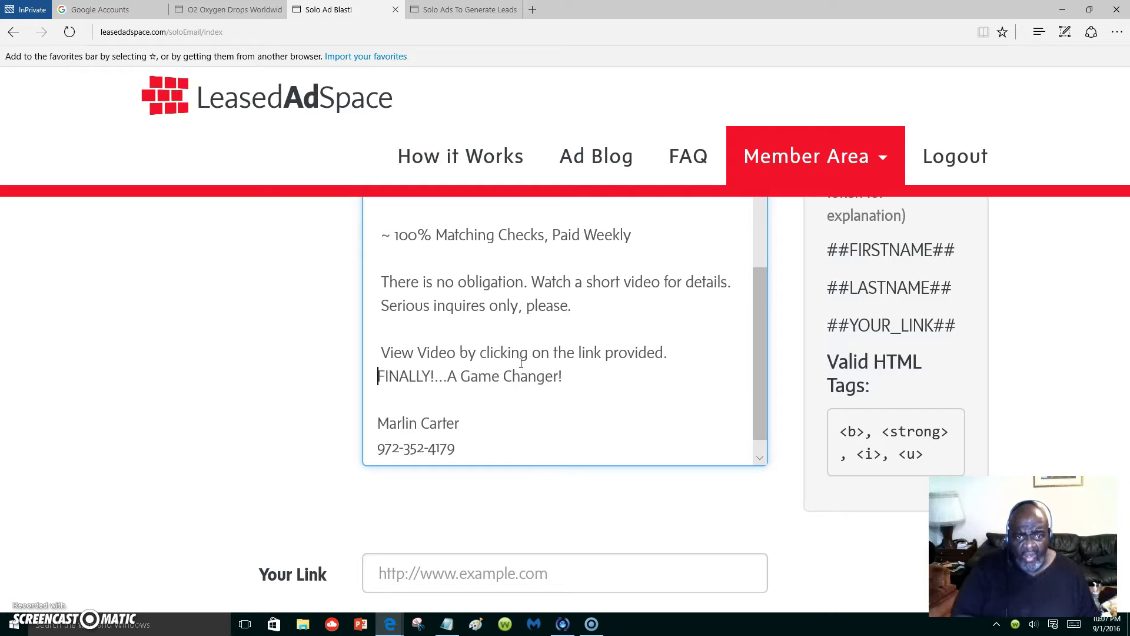
key(Return)
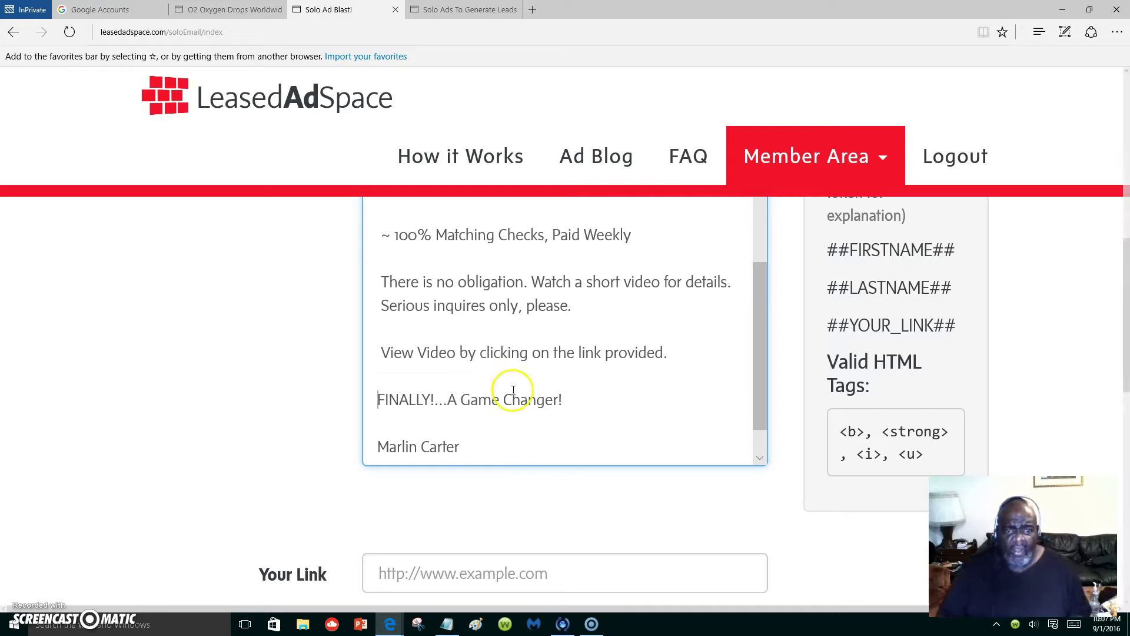
scroll(371, 424, down, 4)
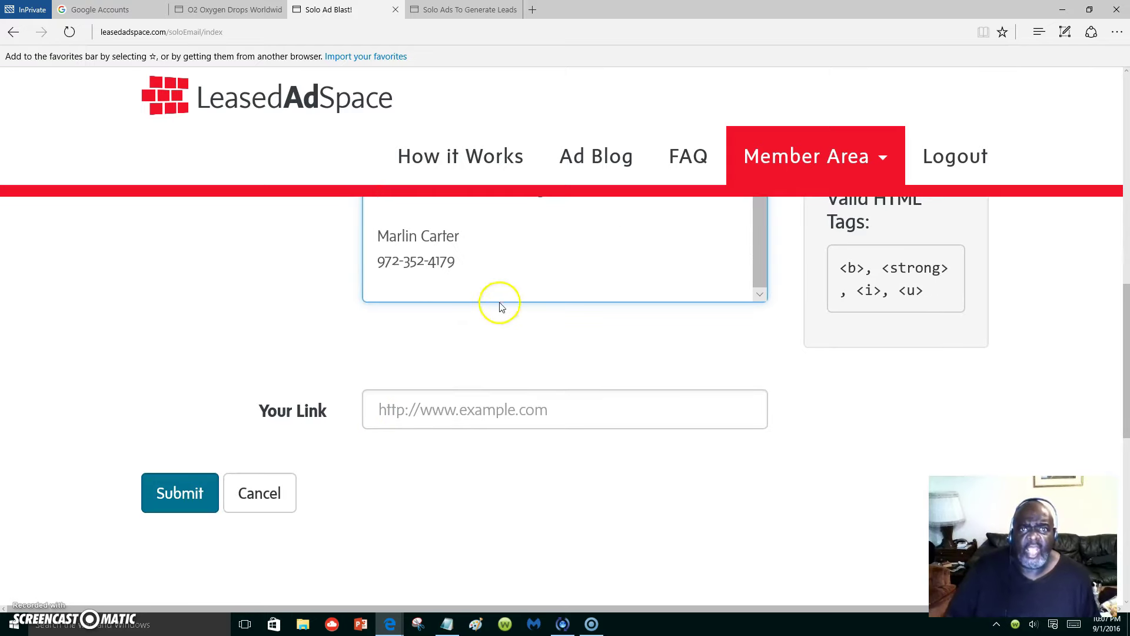
- Switch to the WhyO2 tab and open the Pages gallery of capture pages
click(464, 9)
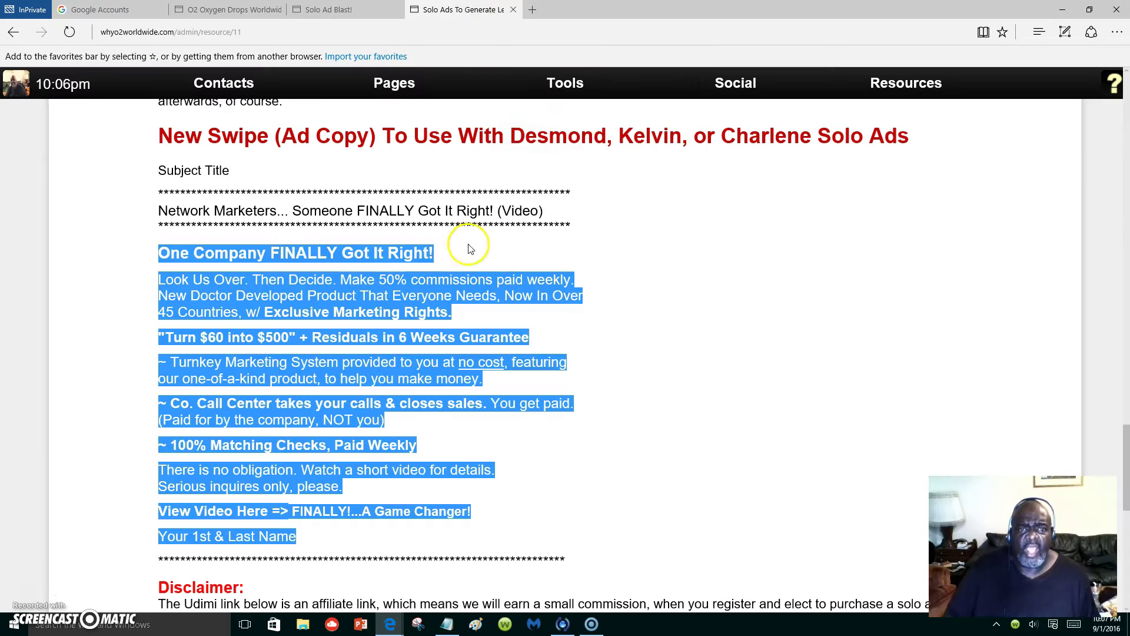
scroll(622, 341, up, 8)
scroll(623, 340, up, 3)
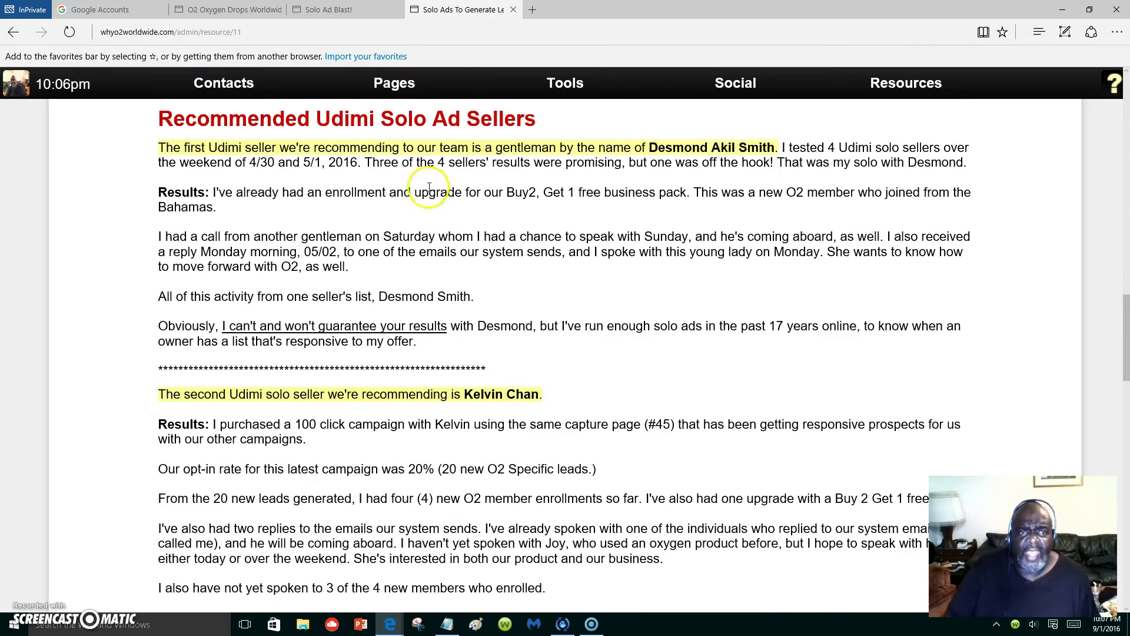
click(395, 83)
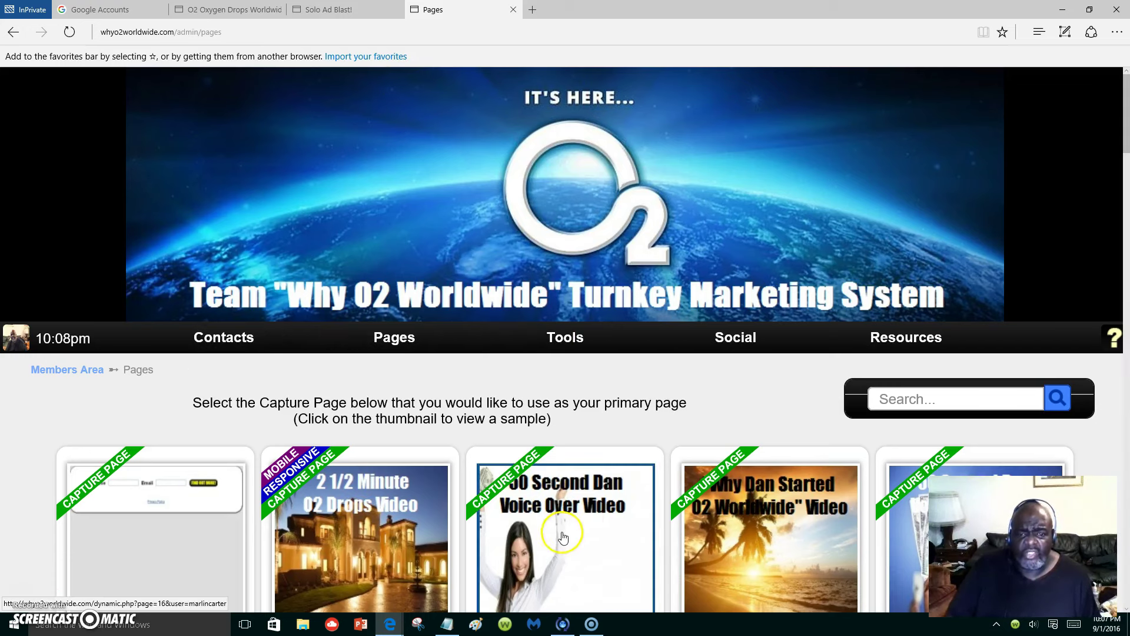
scroll(565, 530, down, 2)
scroll(712, 514, down, 1)
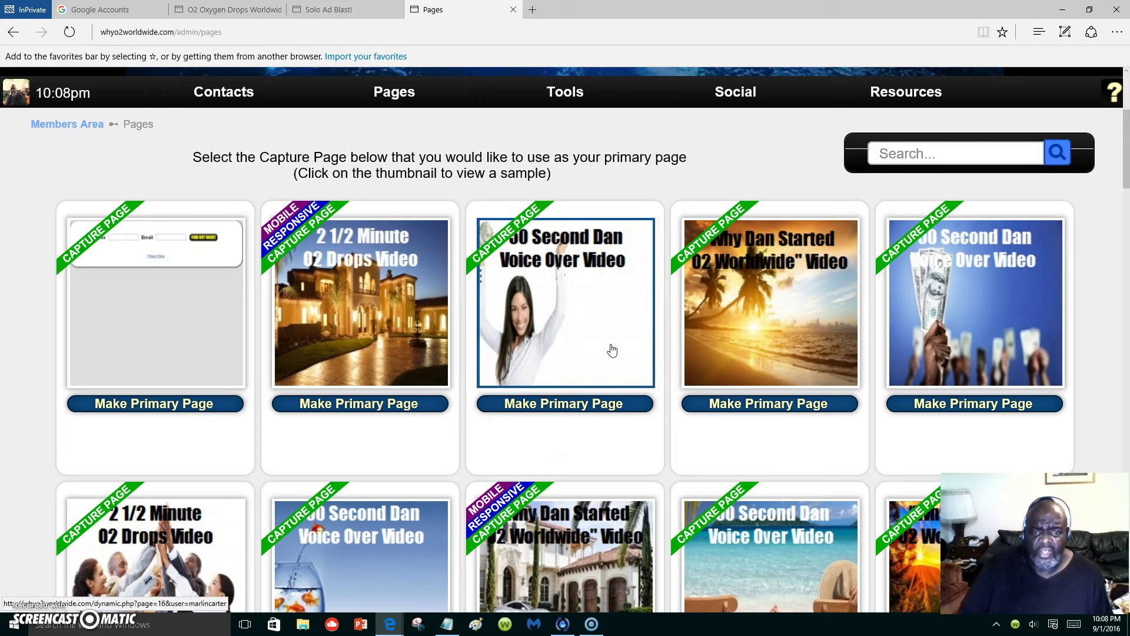
scroll(613, 357, down, 1)
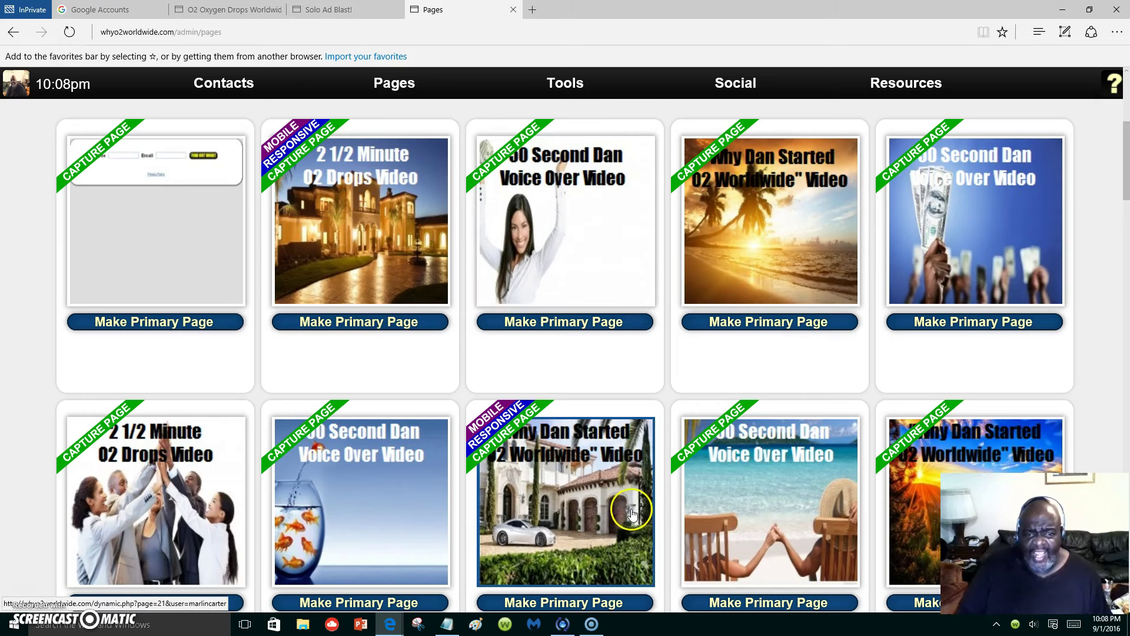
- Preview the mansion capture page in a new tab and copy its full web address
click(570, 497)
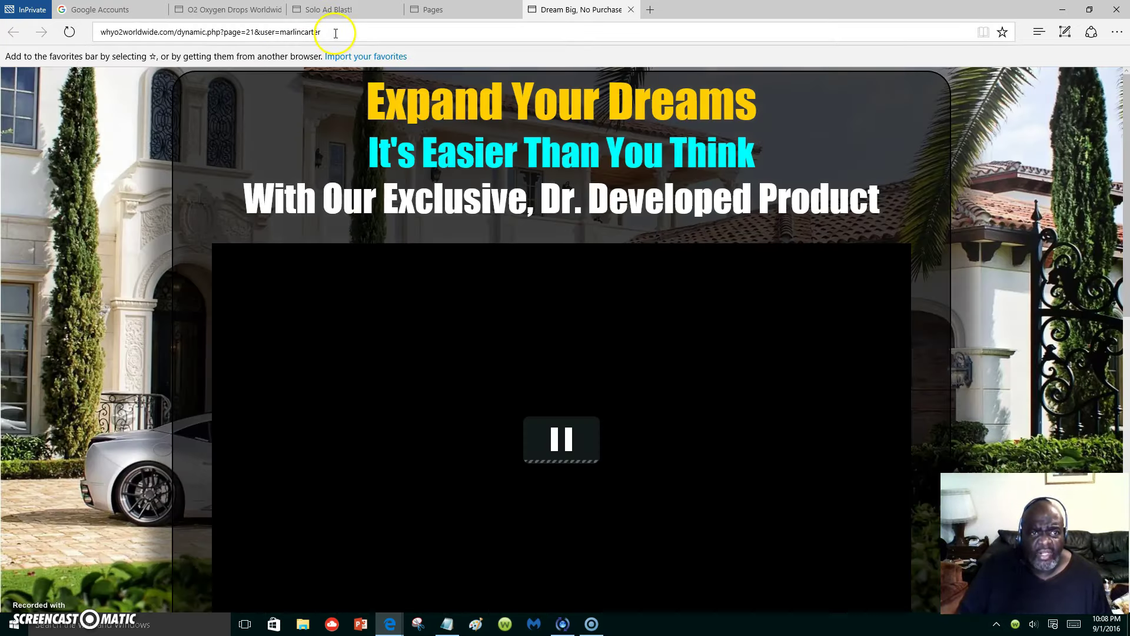
click(336, 33)
right_click(336, 32)
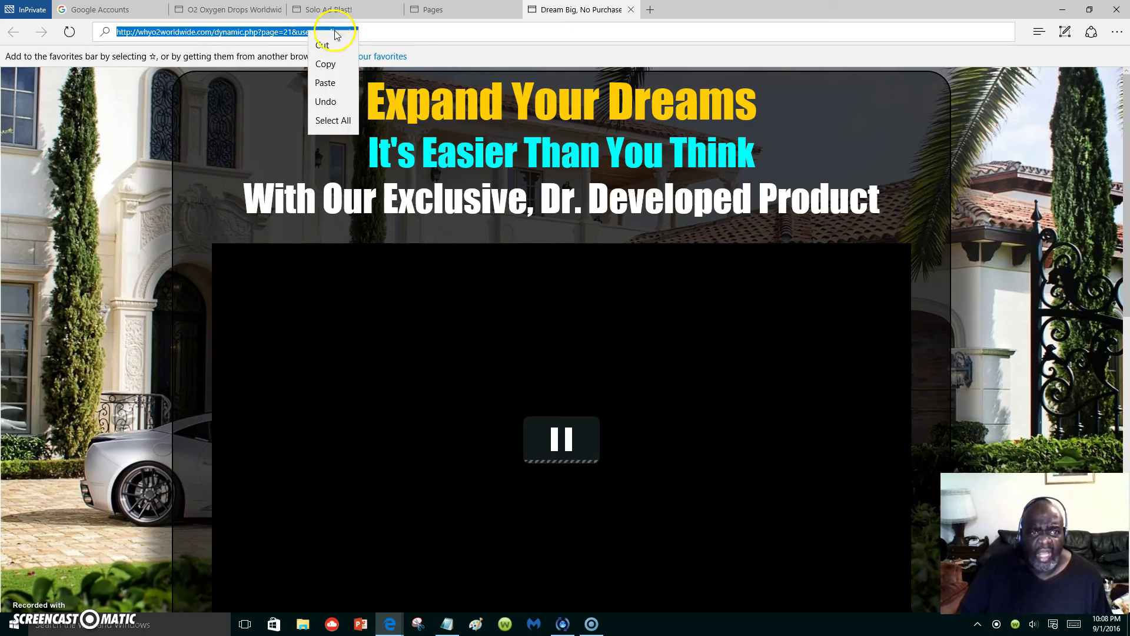
click(338, 67)
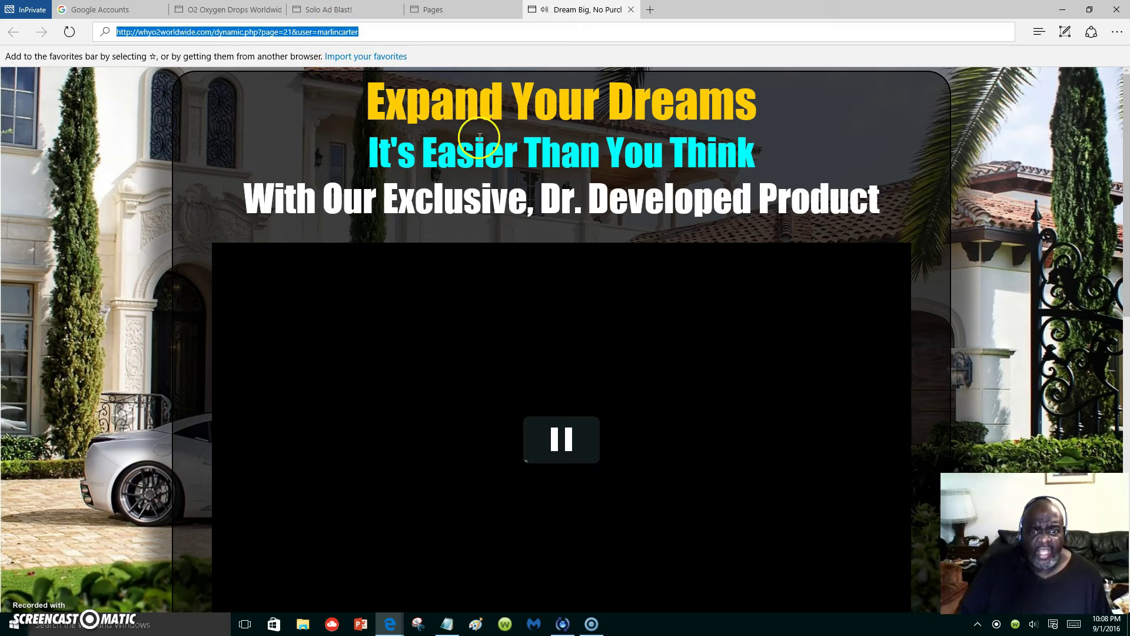
click(567, 446)
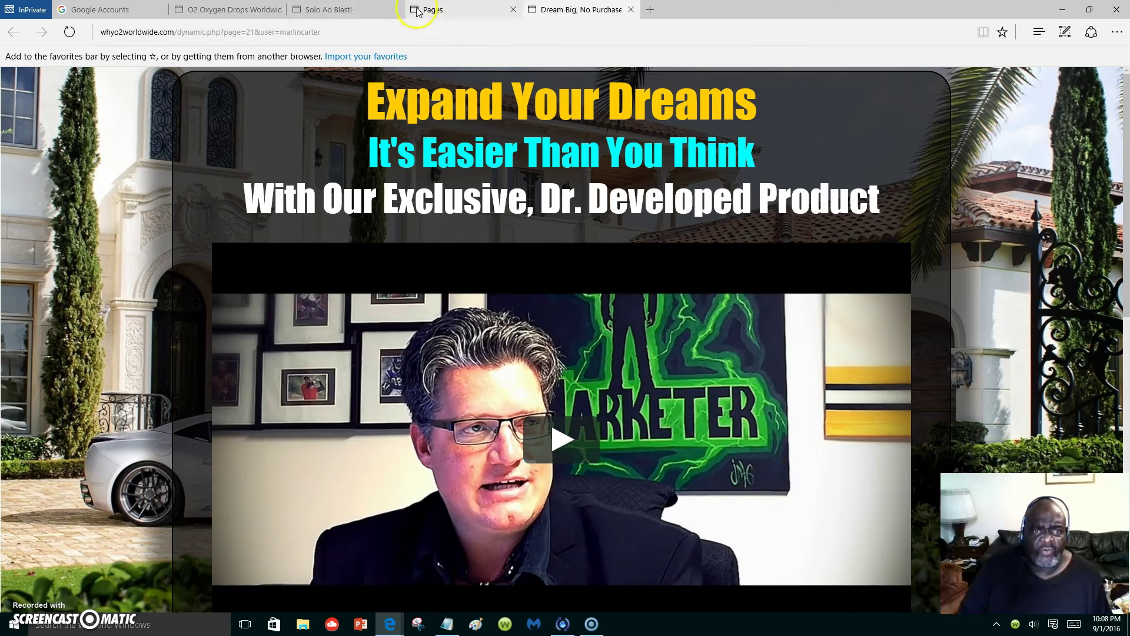
- Paste the capture-page address into the Your Link field and submit the solo email
click(328, 14)
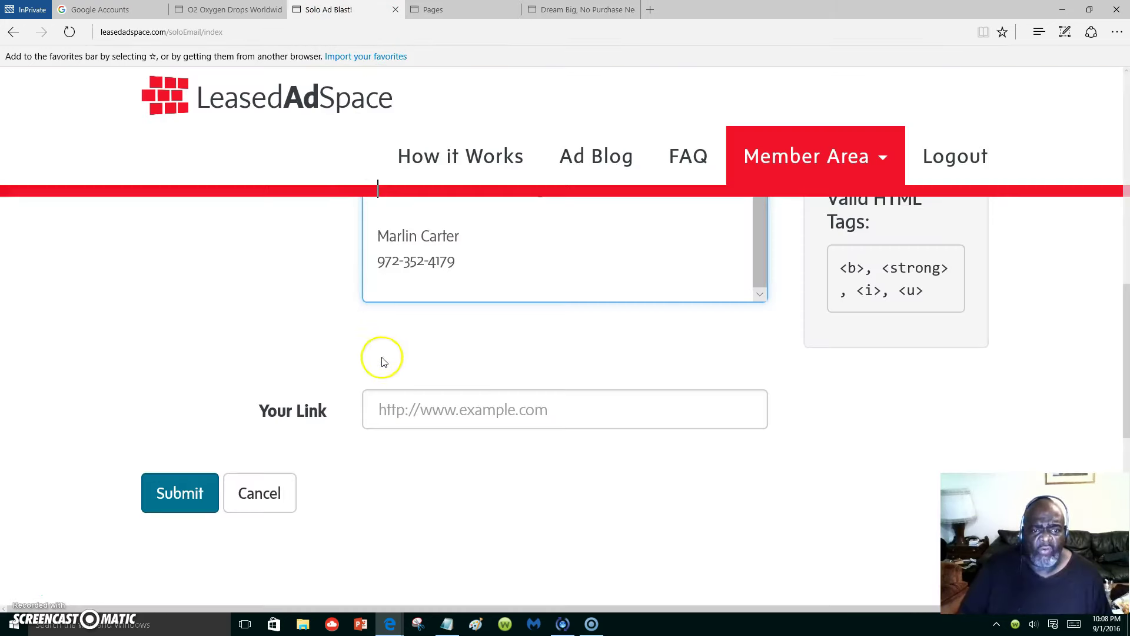
click(400, 408)
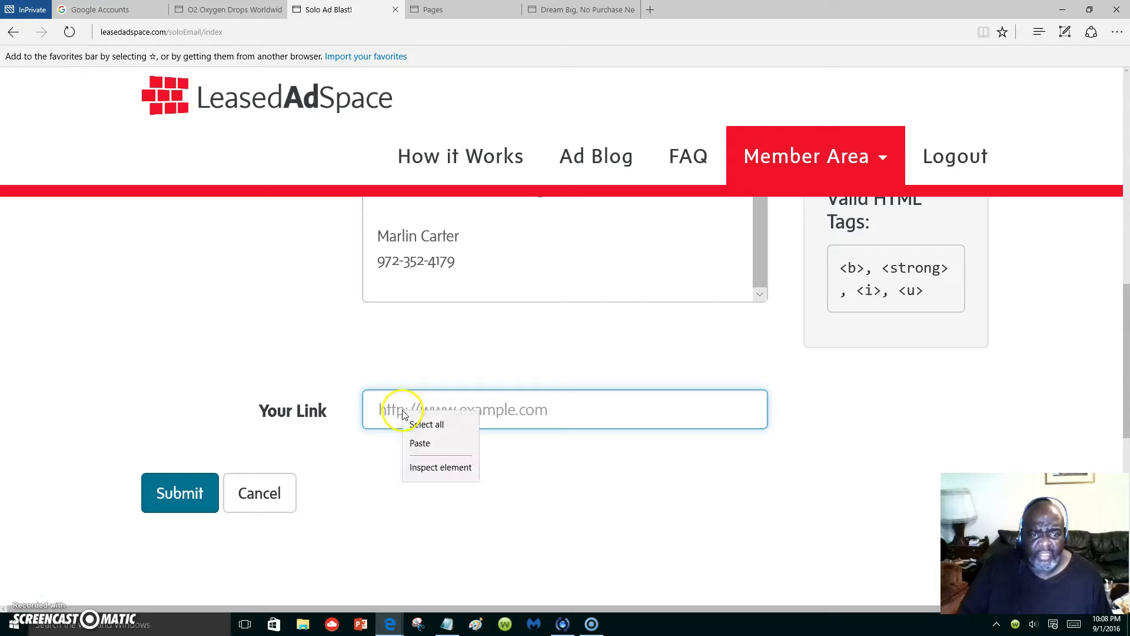
click(420, 443)
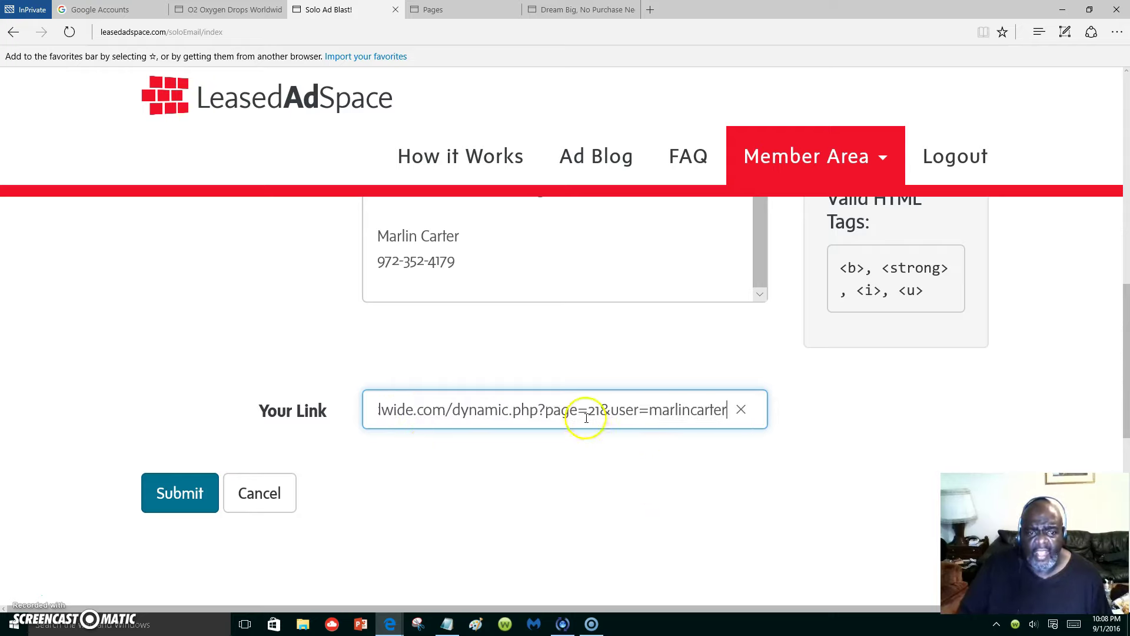
click(177, 493)
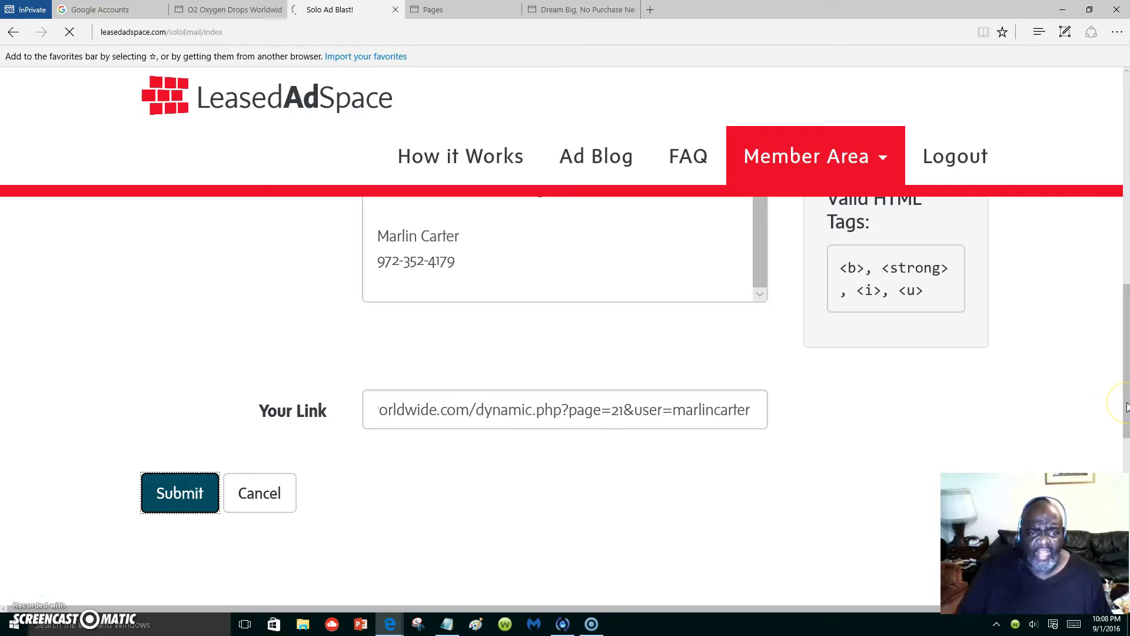
drag(1126, 411, 1101, 182)
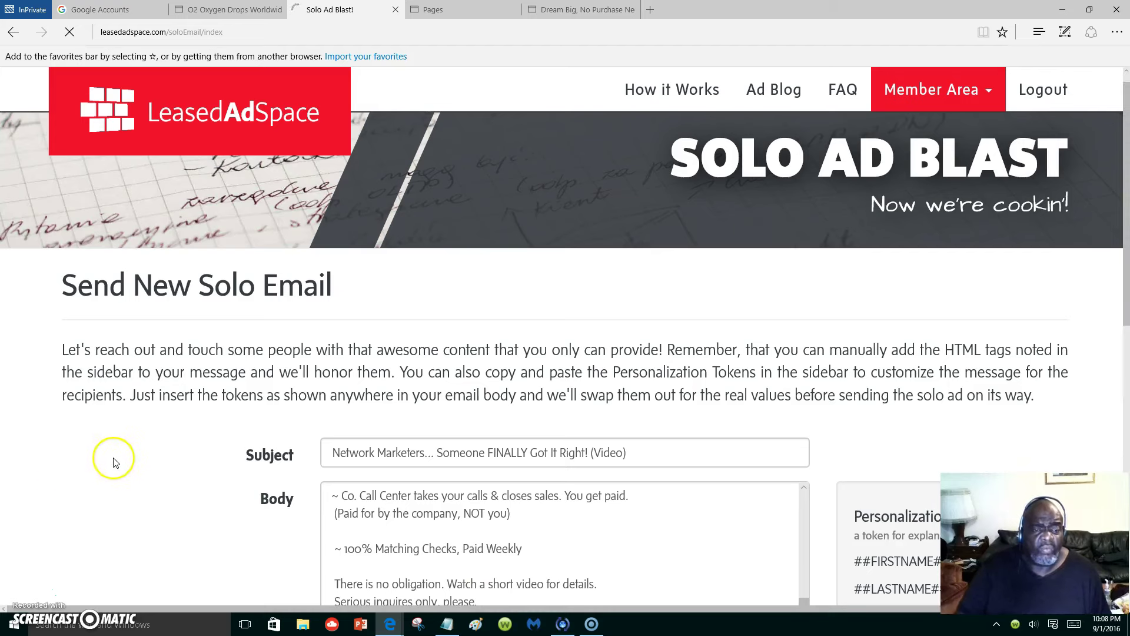
scroll(116, 459, down, 4)
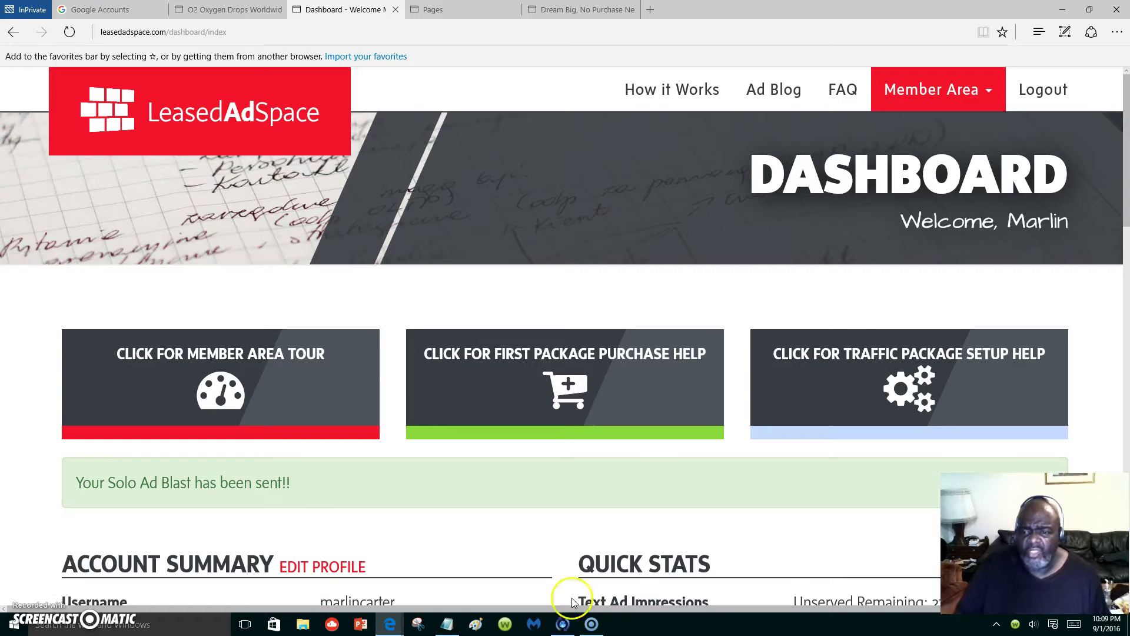
scroll(640, 547, down, 4)
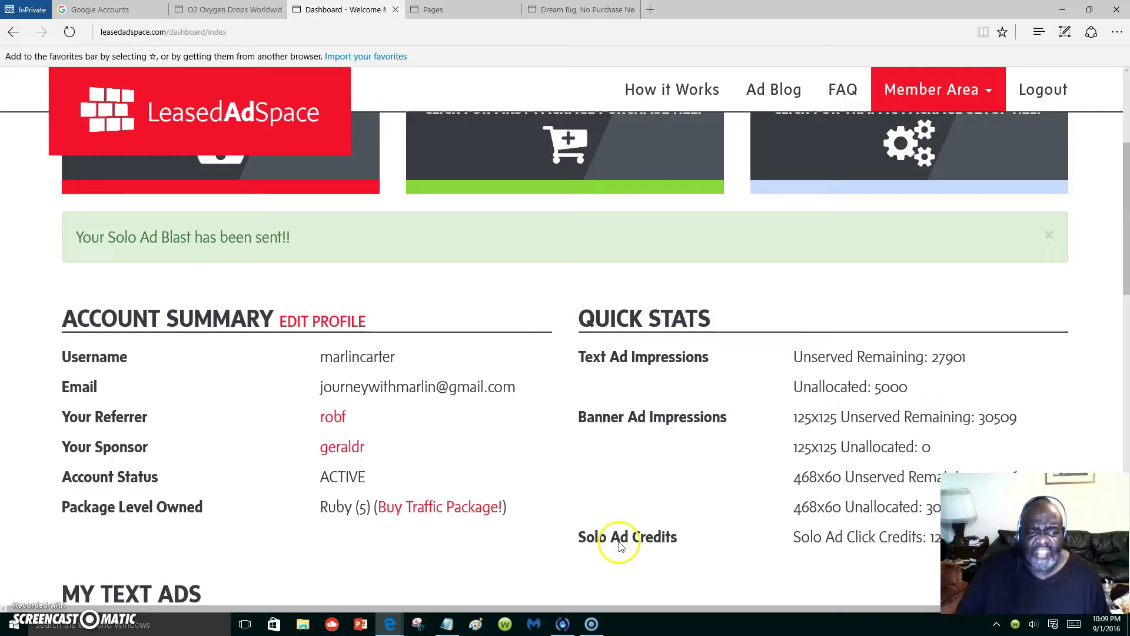
scroll(619, 542, down, 4)
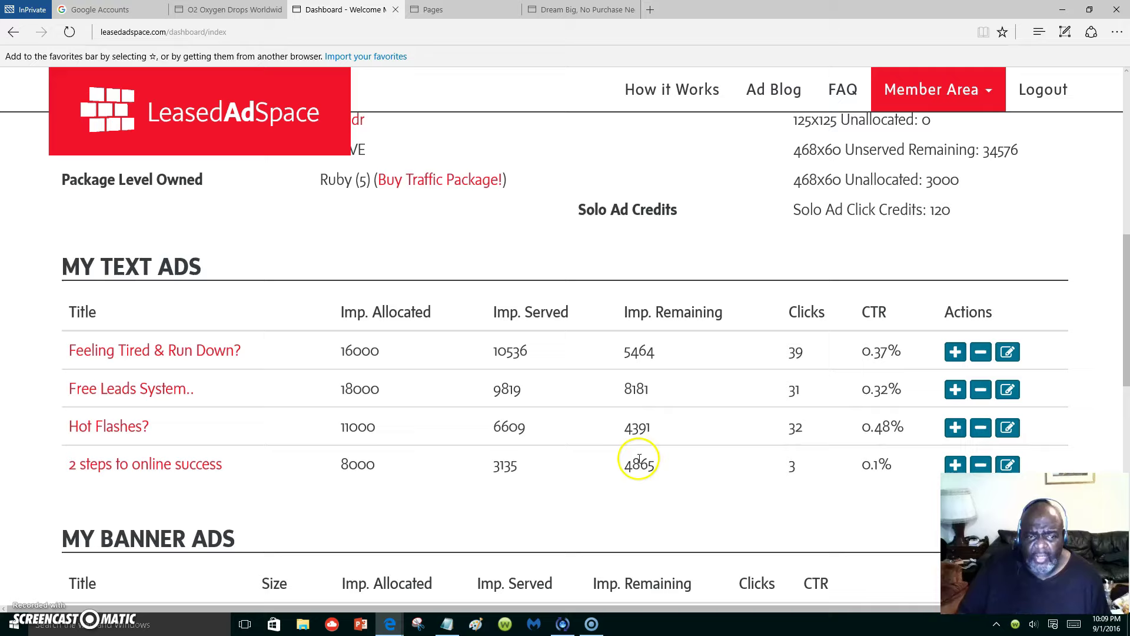
scroll(641, 460, down, 2)
scroll(642, 433, up, 2)
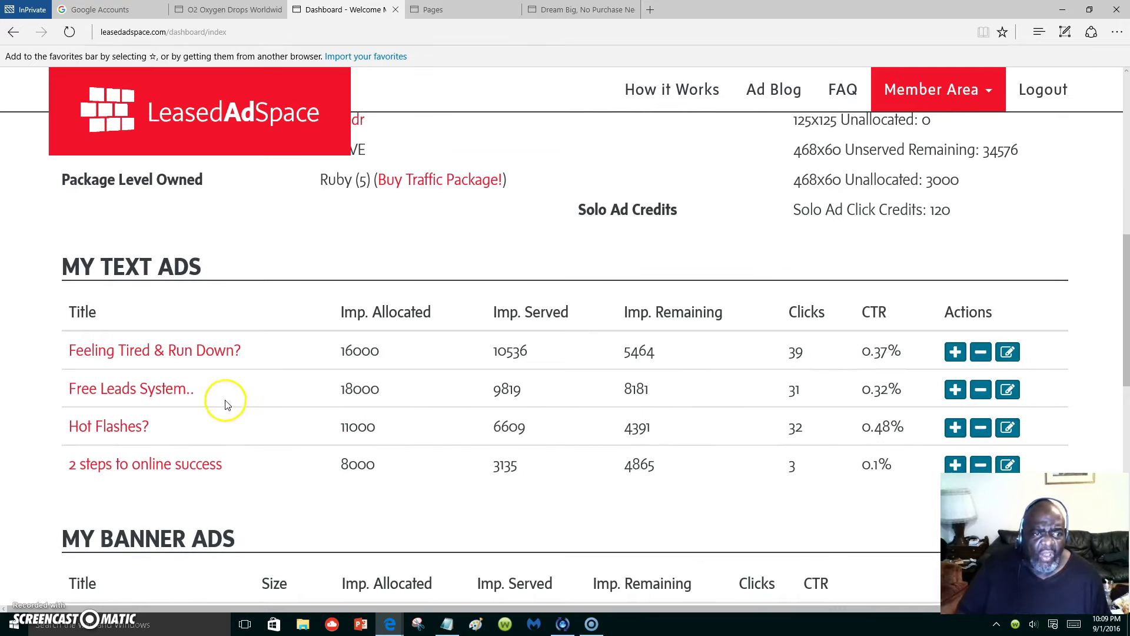
scroll(556, 405, down, 1)
scroll(556, 405, down, 1)
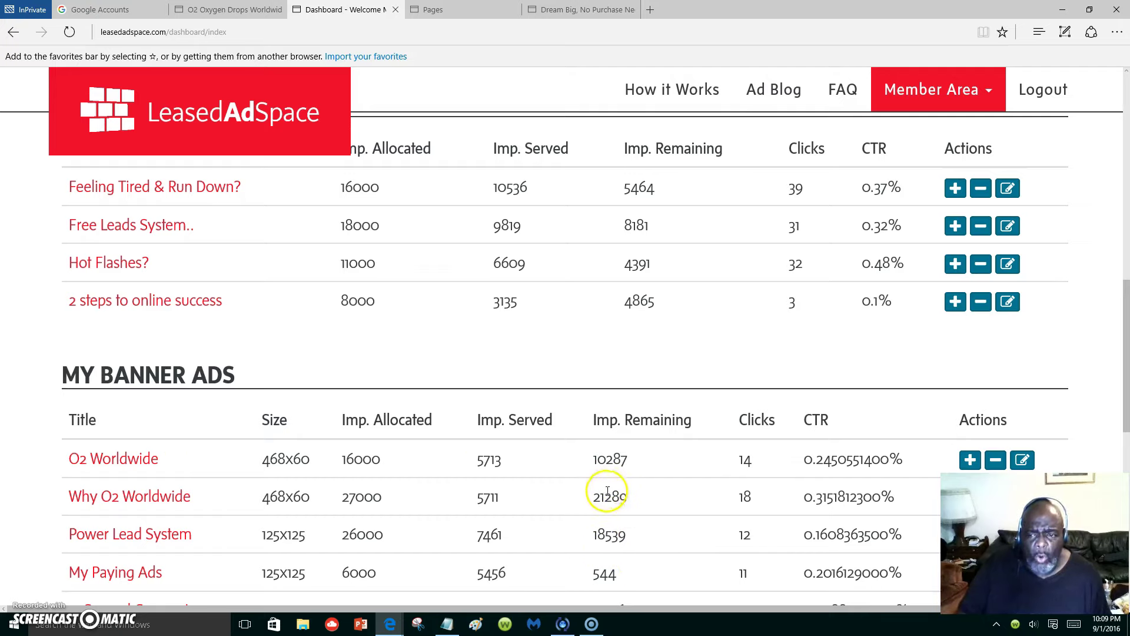
scroll(609, 481, down, 3)
scroll(609, 481, down, 3)
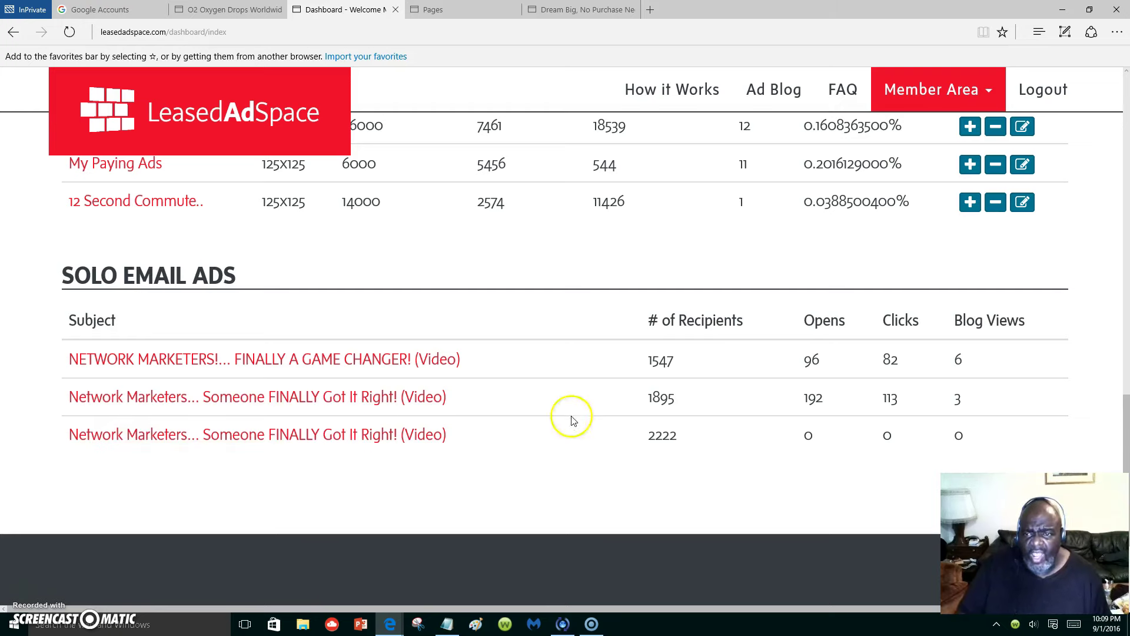
scroll(903, 413, down, 1)
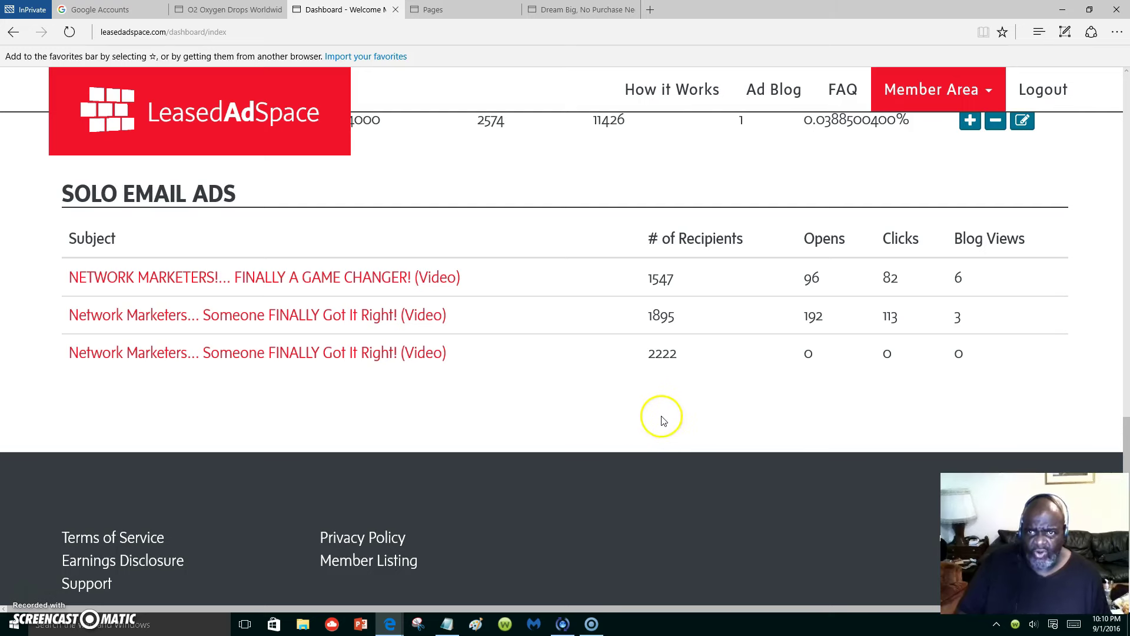
scroll(659, 415, up, 1)
scroll(660, 399, up, 5)
scroll(661, 400, up, 5)
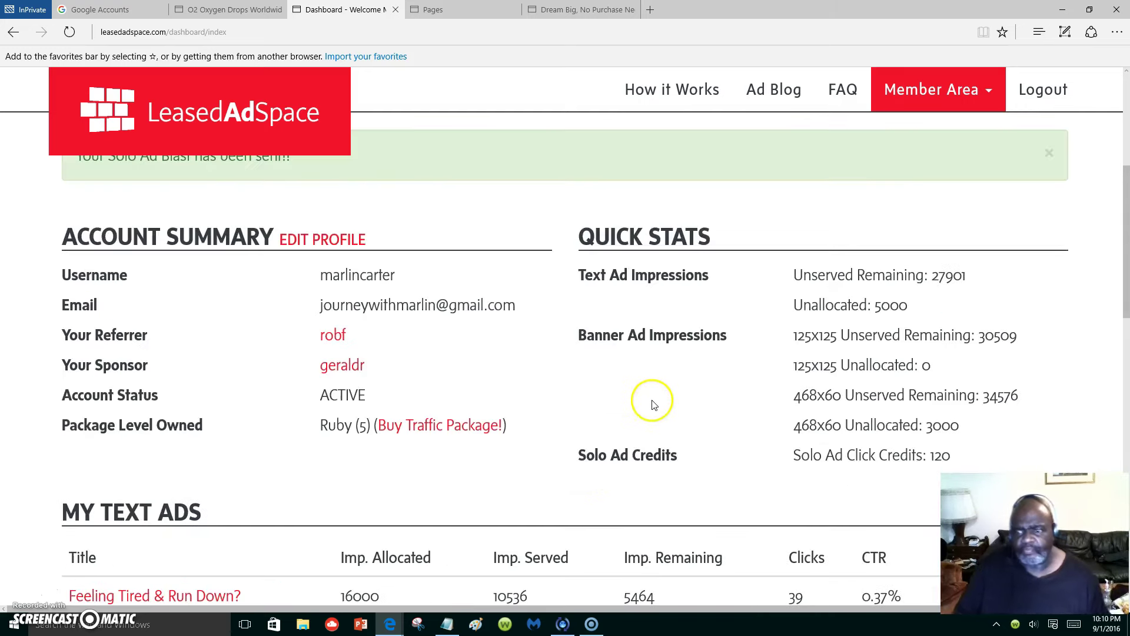
scroll(654, 401, up, 5)
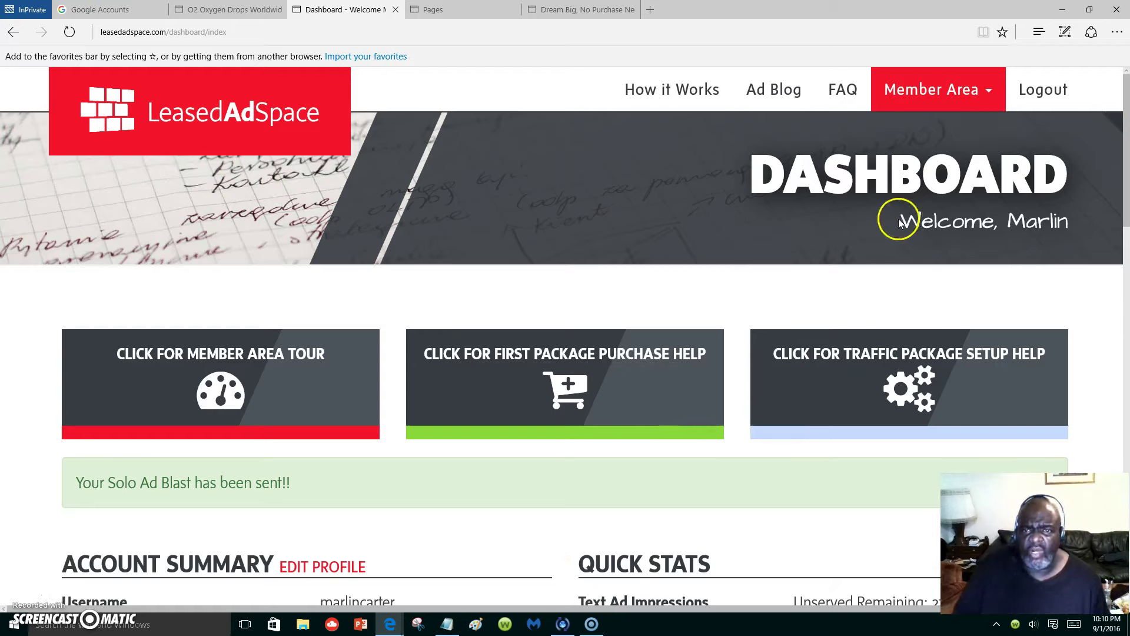
- View the How it Works page with its traffic package prices
click(697, 96)
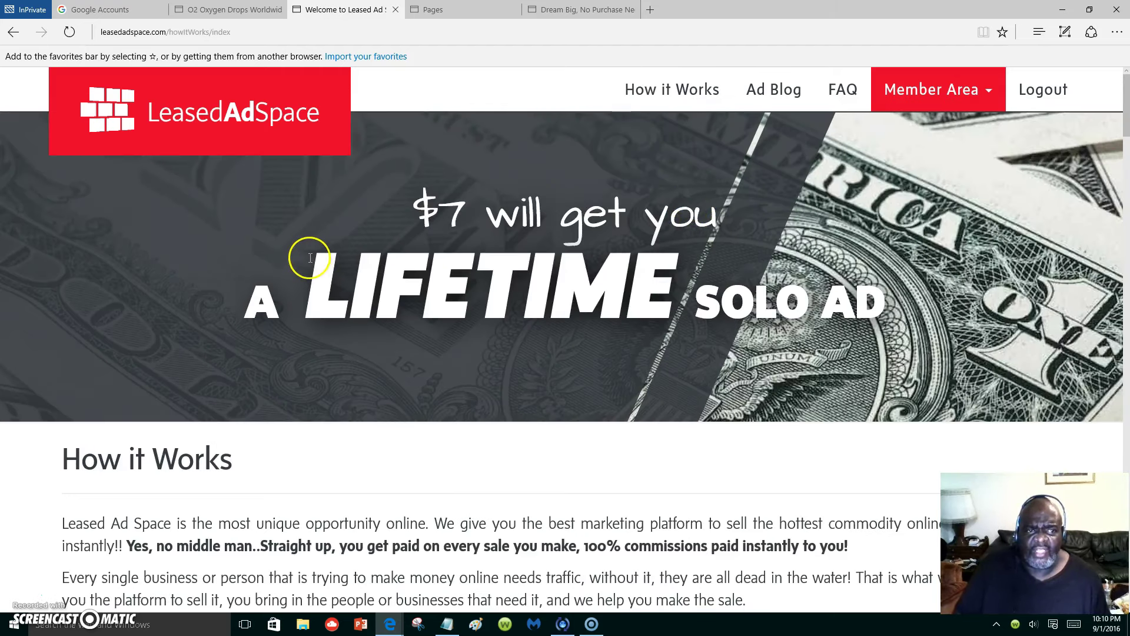
scroll(614, 440, down, 3)
scroll(614, 439, down, 2)
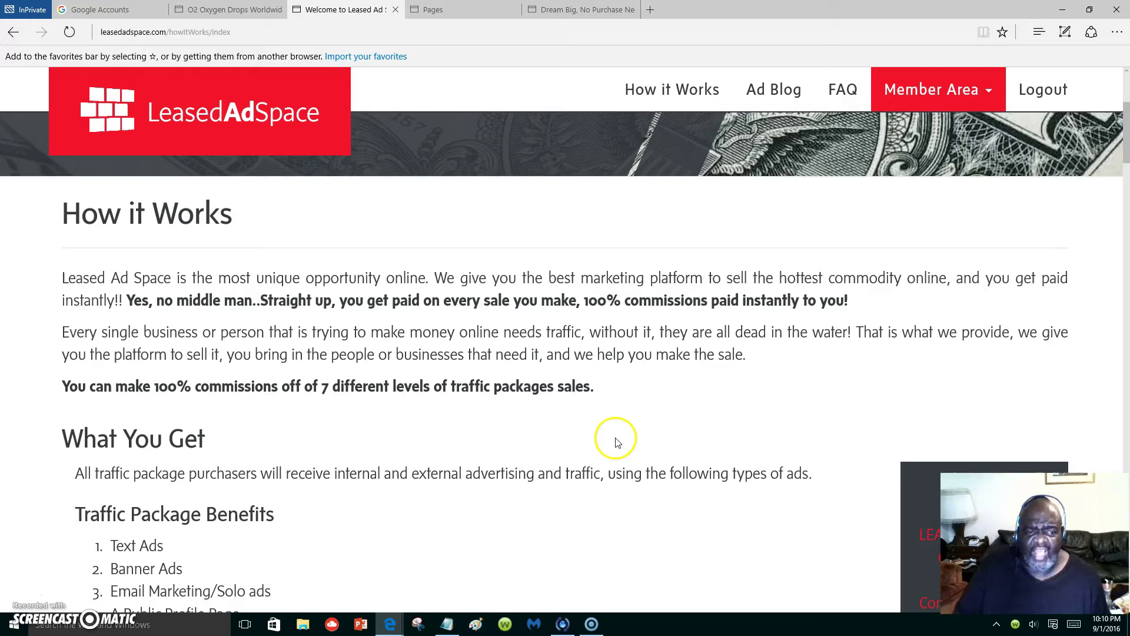
scroll(615, 440, down, 5)
scroll(612, 435, down, 3)
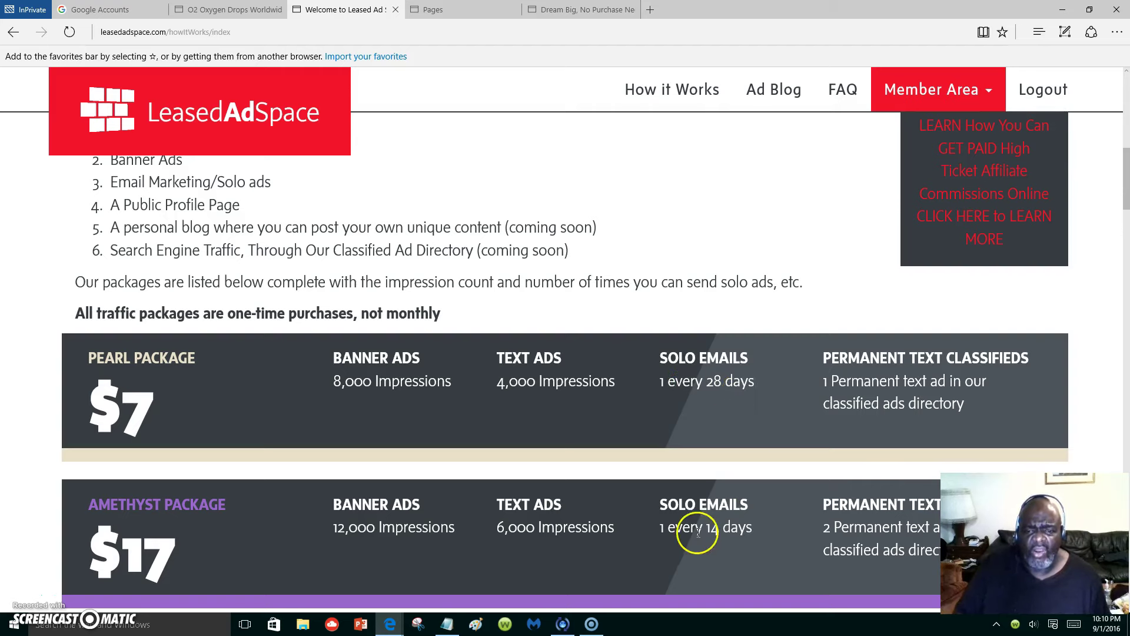
scroll(696, 530, down, 3)
scroll(699, 523, down, 4)
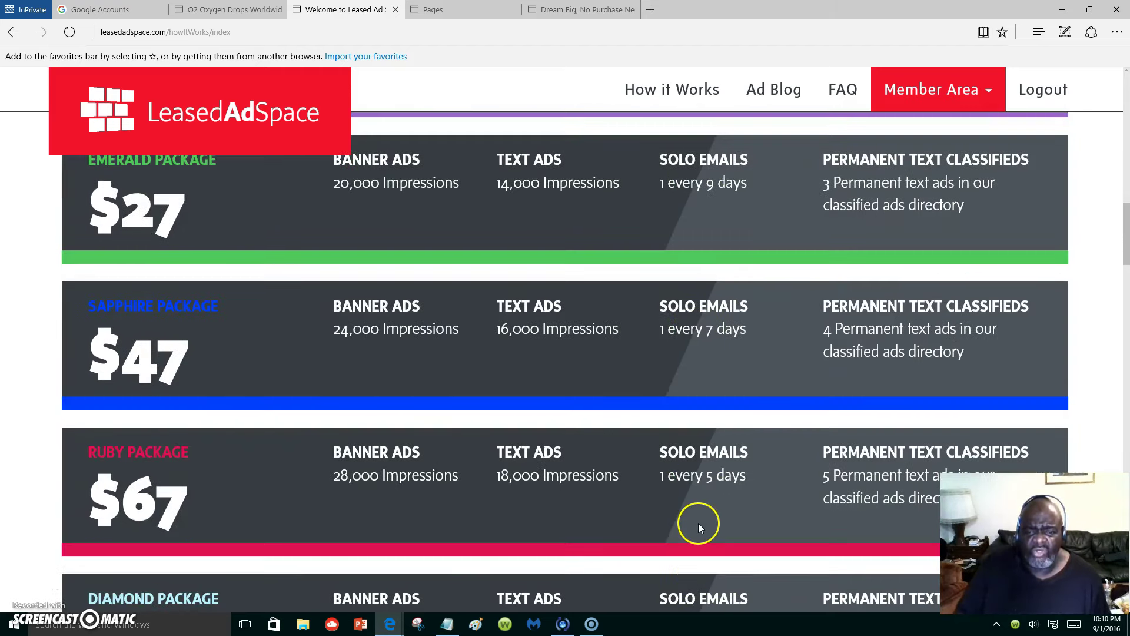
scroll(699, 523, down, 3)
scroll(698, 523, down, 3)
scroll(698, 528, down, 2)
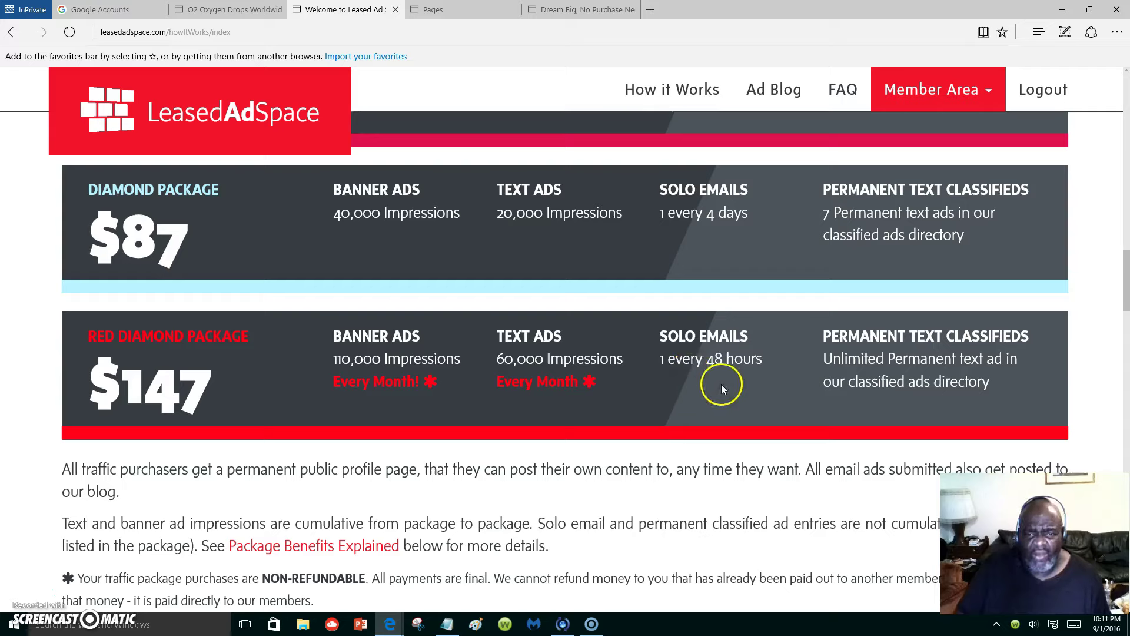
scroll(722, 380, up, 1)
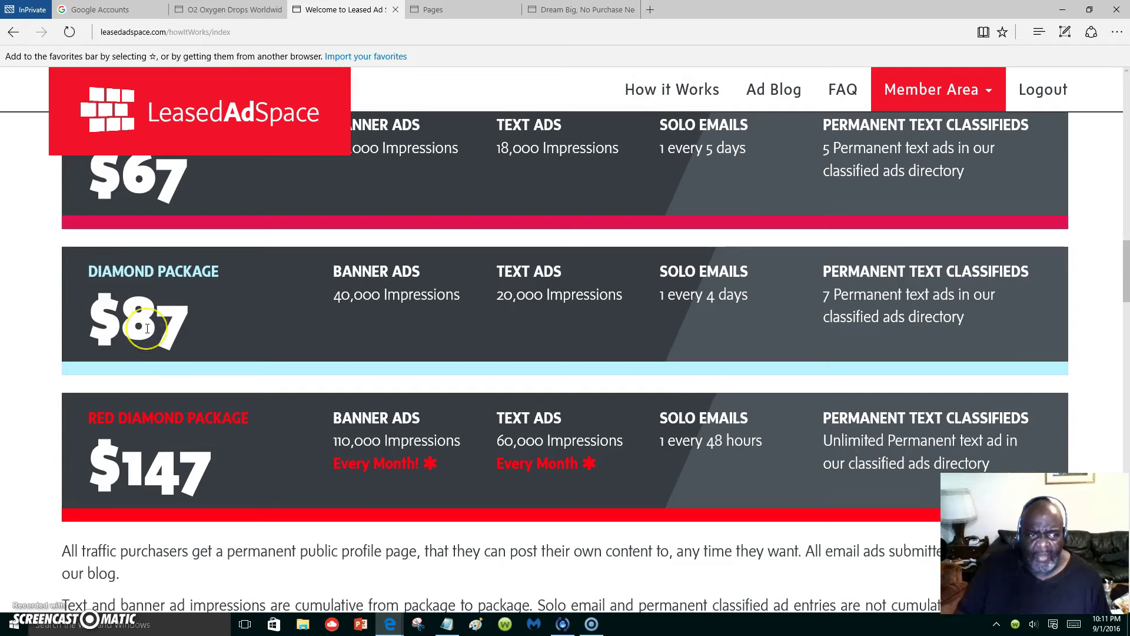
scroll(146, 328, up, 5)
scroll(182, 283, up, 2)
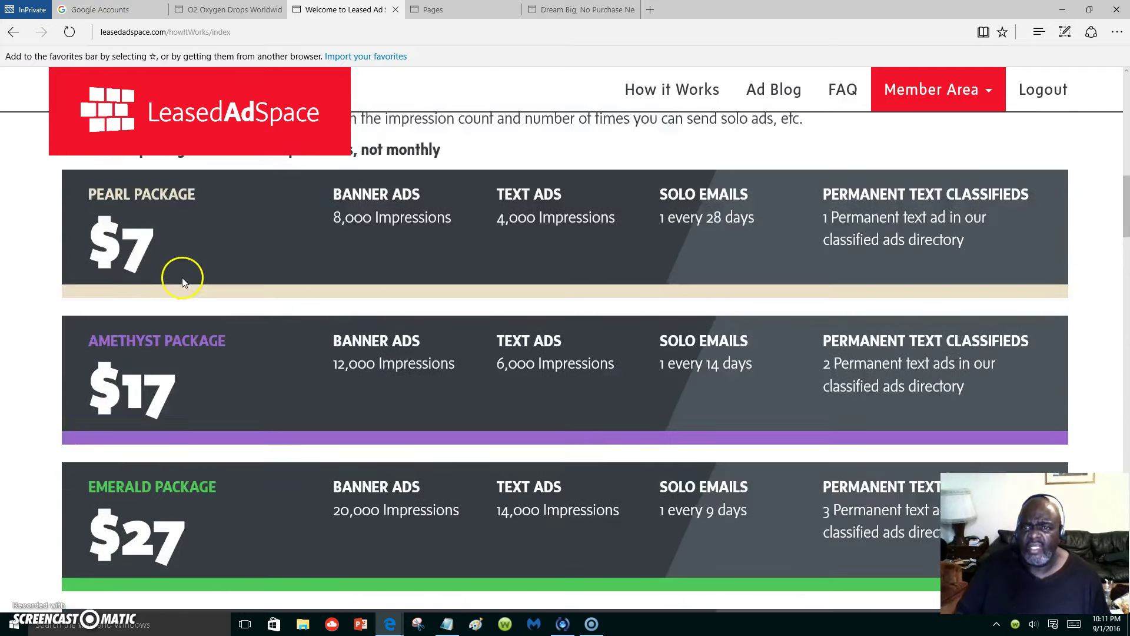
scroll(182, 284, up, 5)
scroll(187, 277, up, 5)
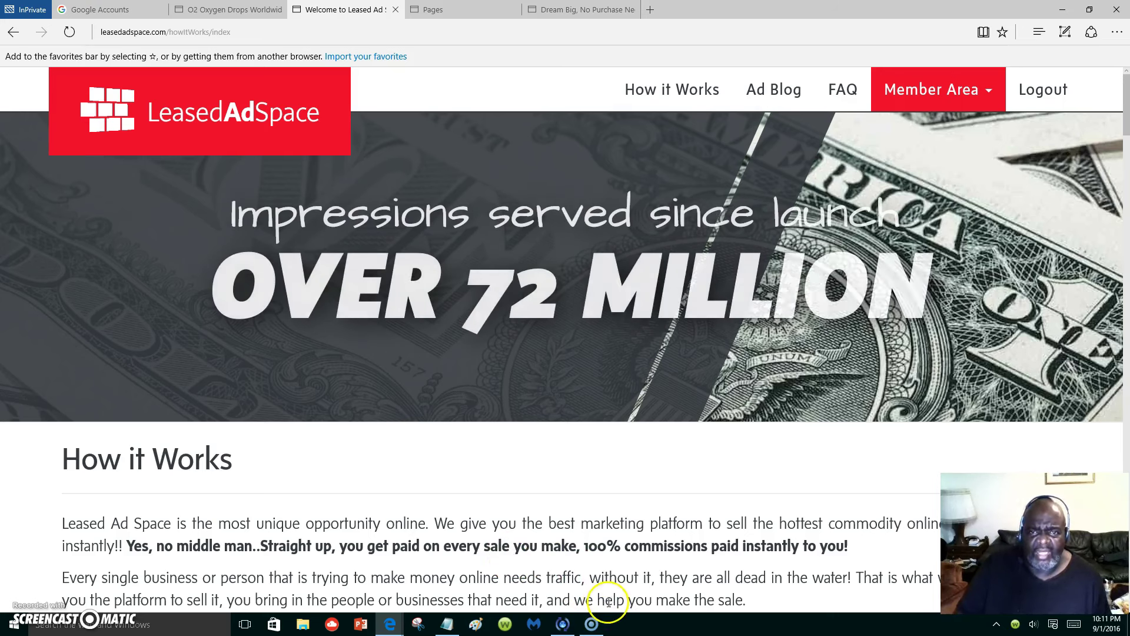
click(434, 10)
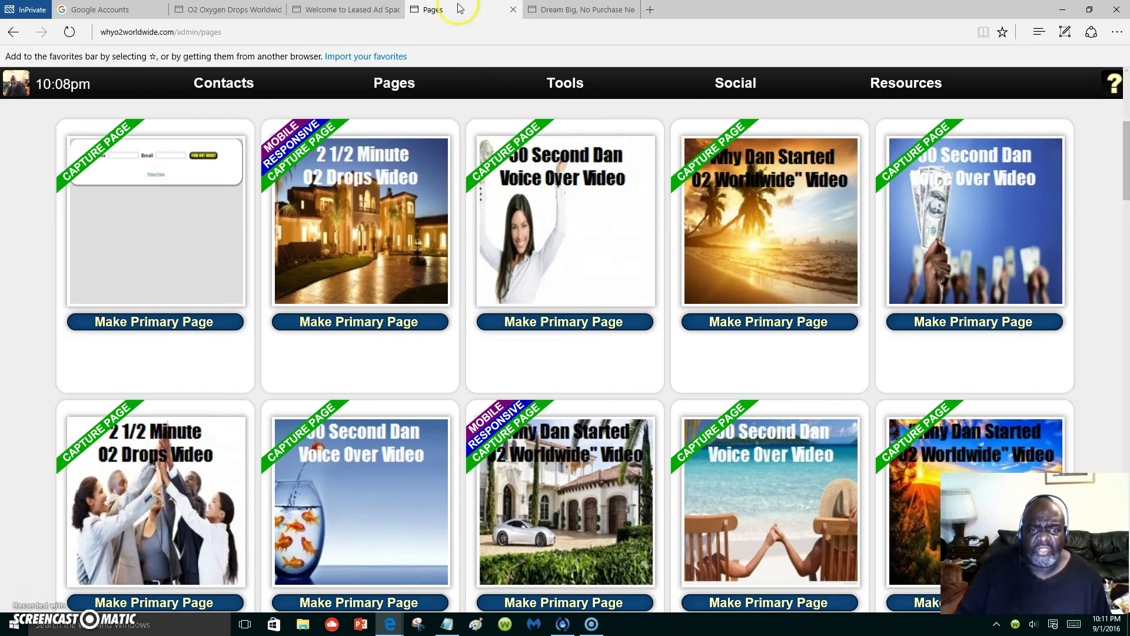
click(345, 10)
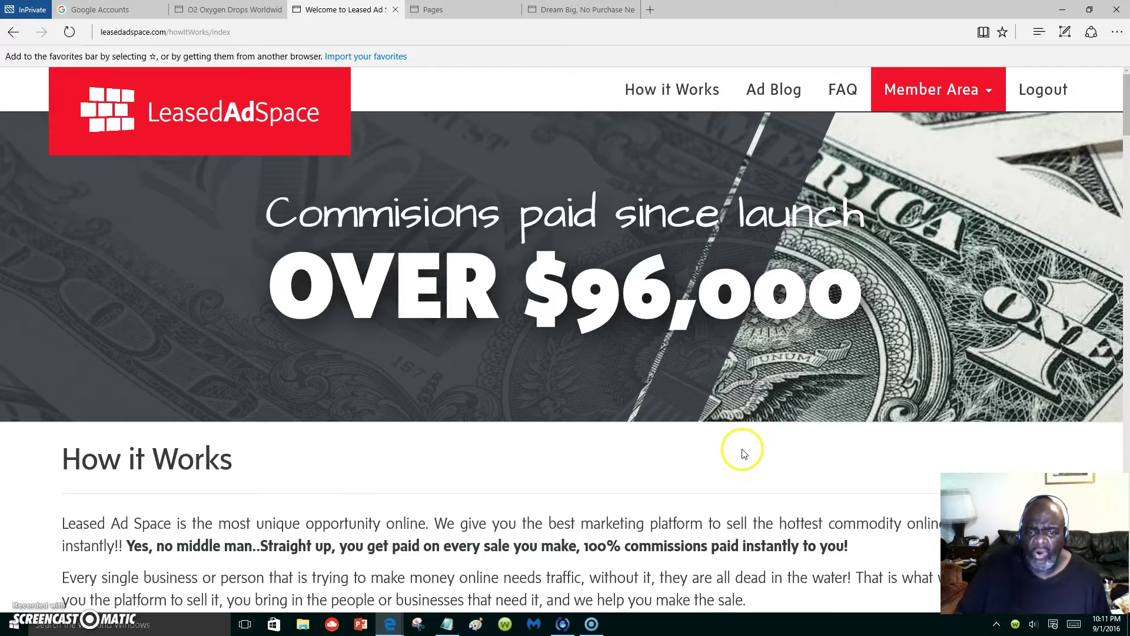
scroll(739, 459, down, 3)
scroll(739, 456, down, 3)
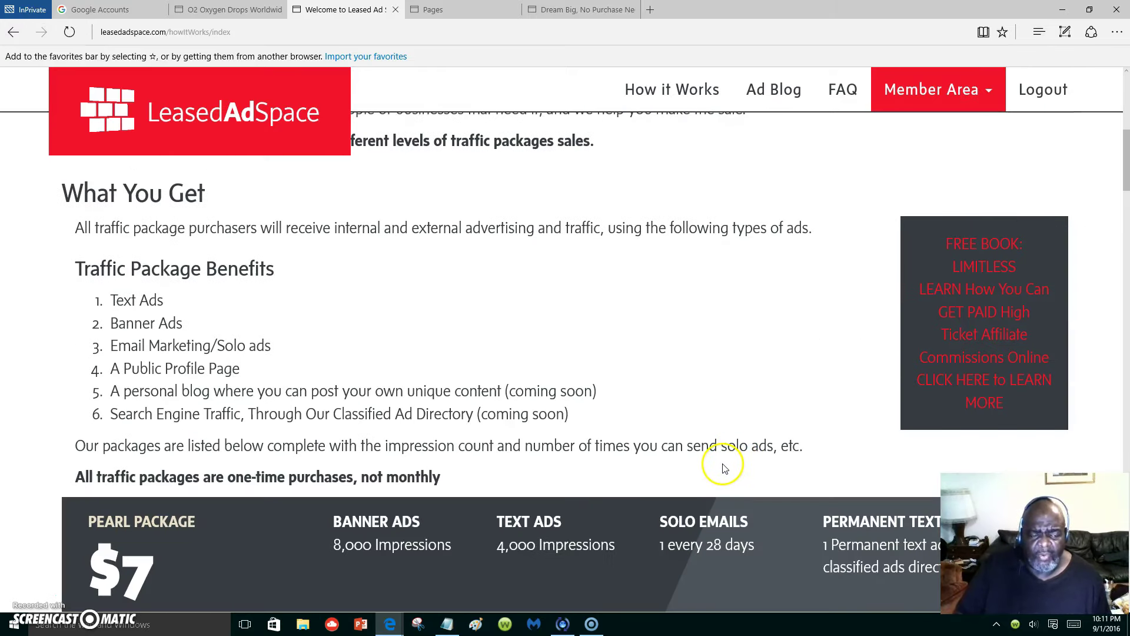
scroll(615, 444, up, 3)
scroll(615, 445, up, 5)
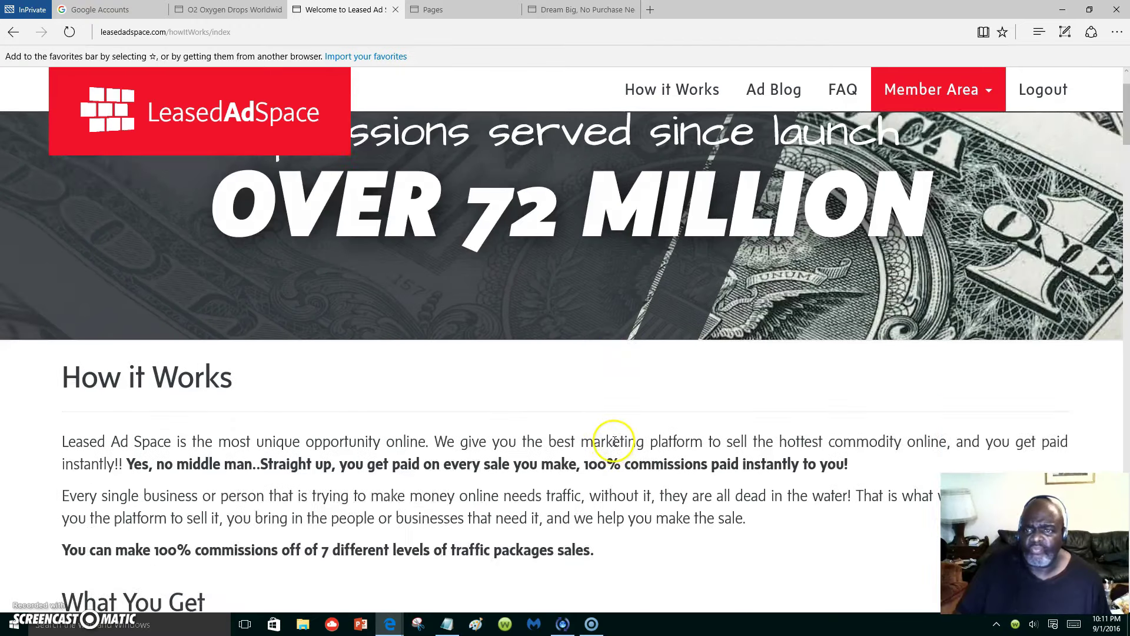
scroll(616, 444, up, 3)
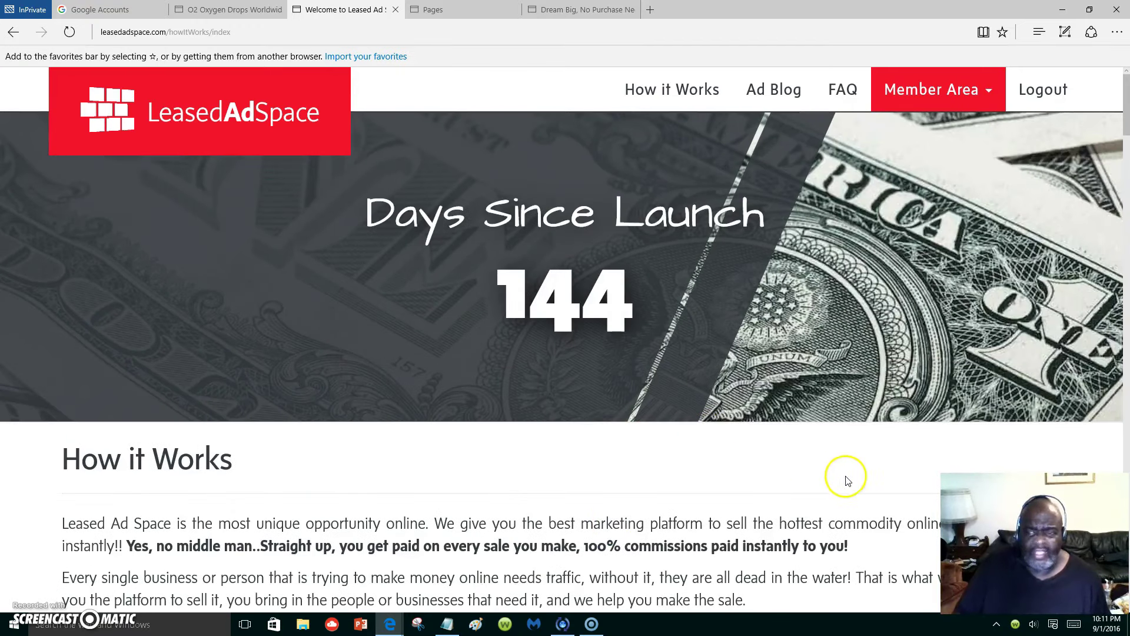